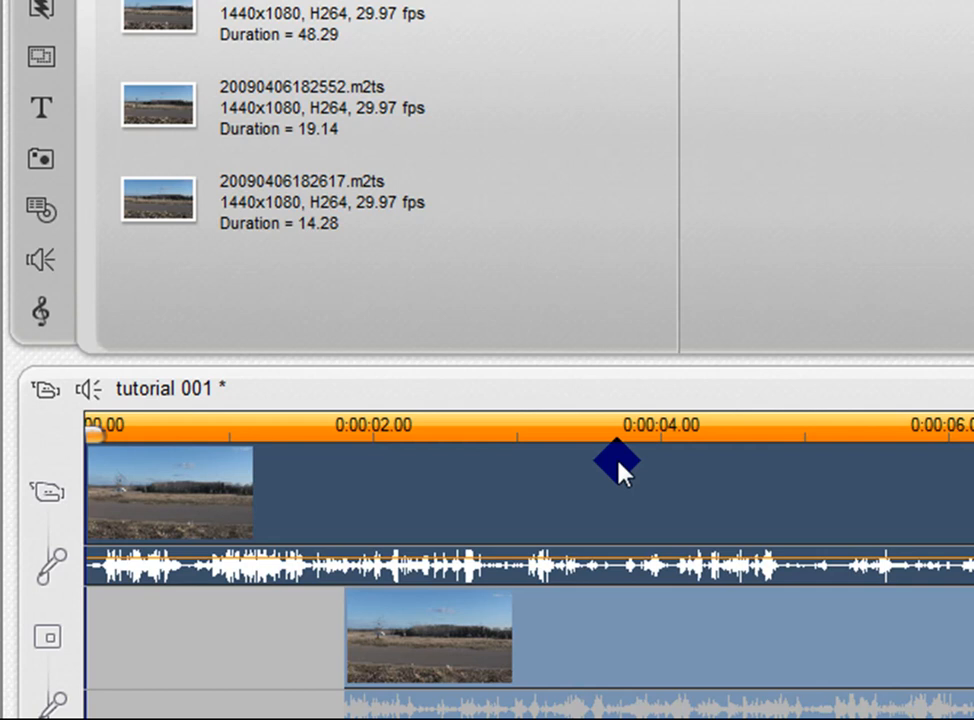
{"action": "left_click", "coordinate": [588, 622]}
{"action": "left_click", "coordinate": [588, 622]}
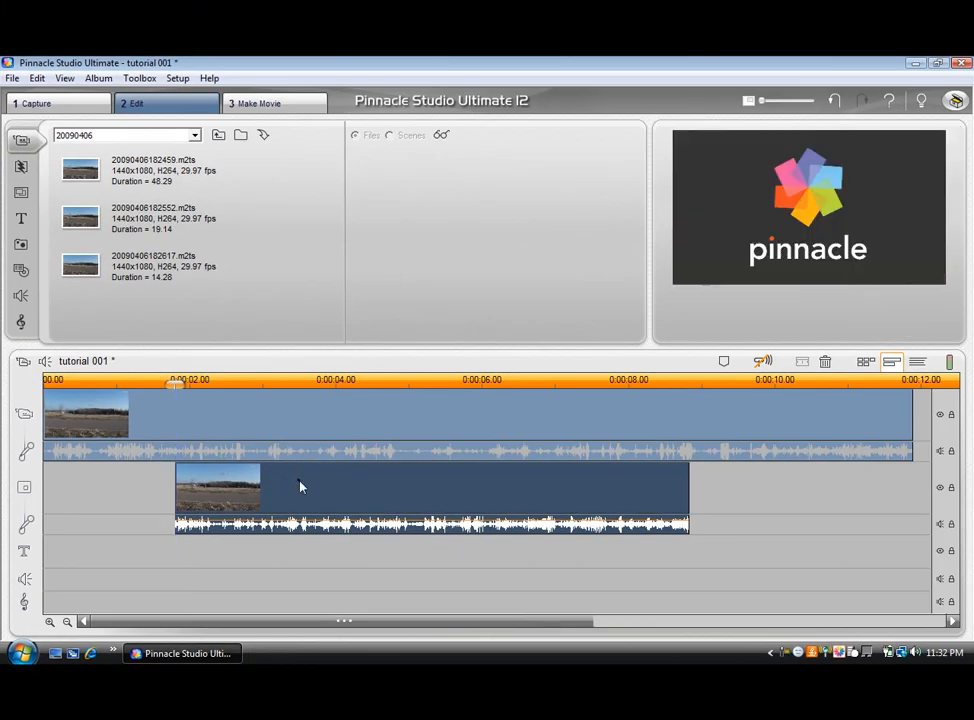
{"action": "left_click", "coordinate": [276, 444]}
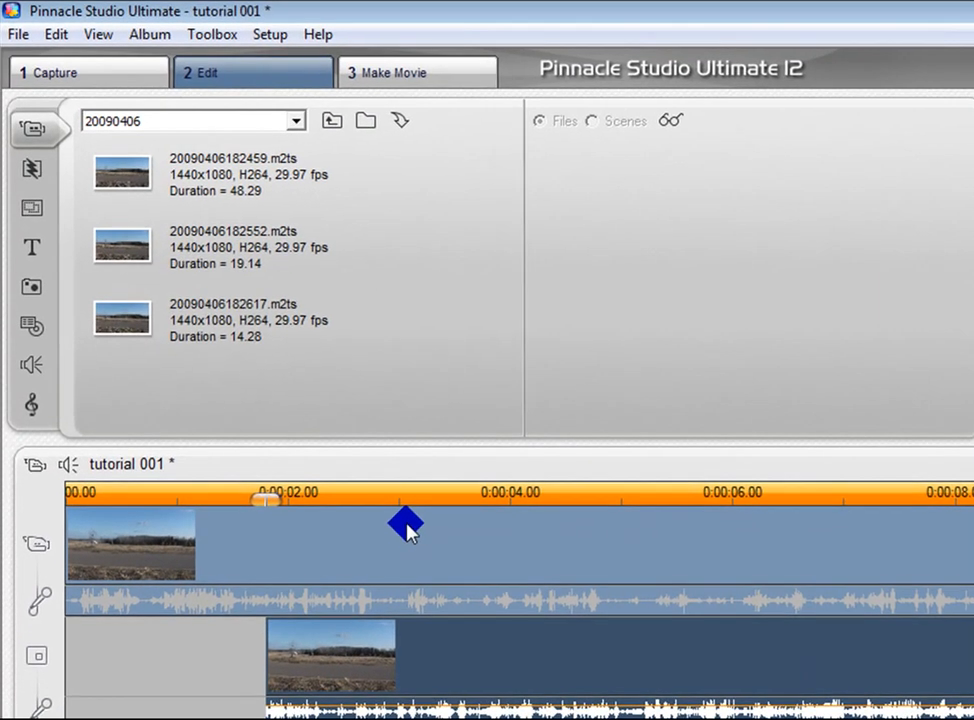
{"action": "double_click", "coordinate": [406, 530]}
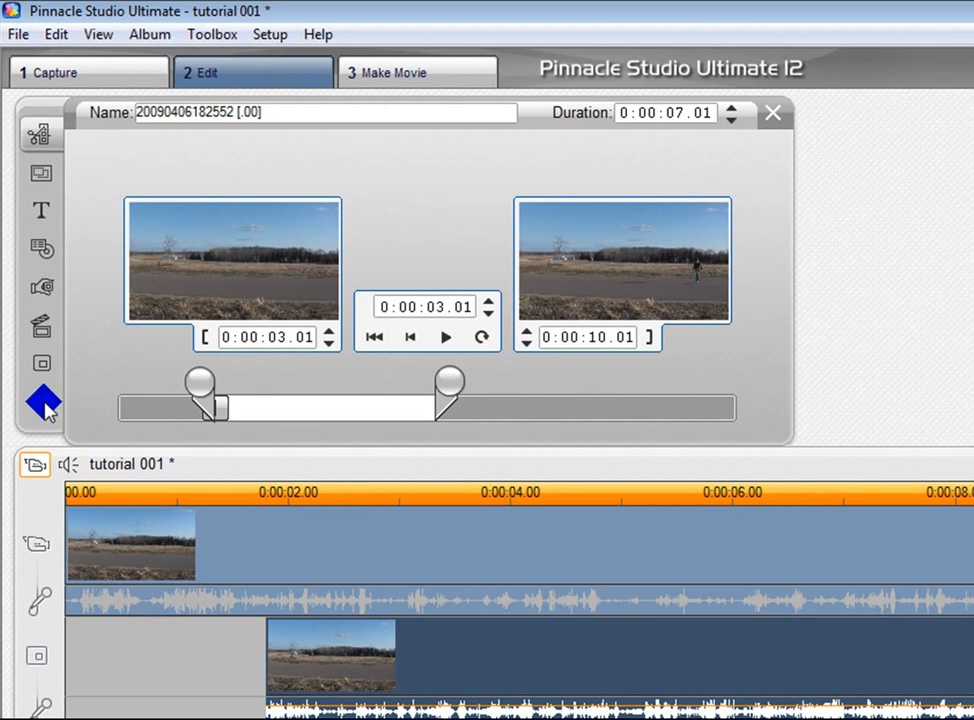
{"action": "left_click", "coordinate": [42, 401]}
{"action": "left_click", "coordinate": [99, 377]}
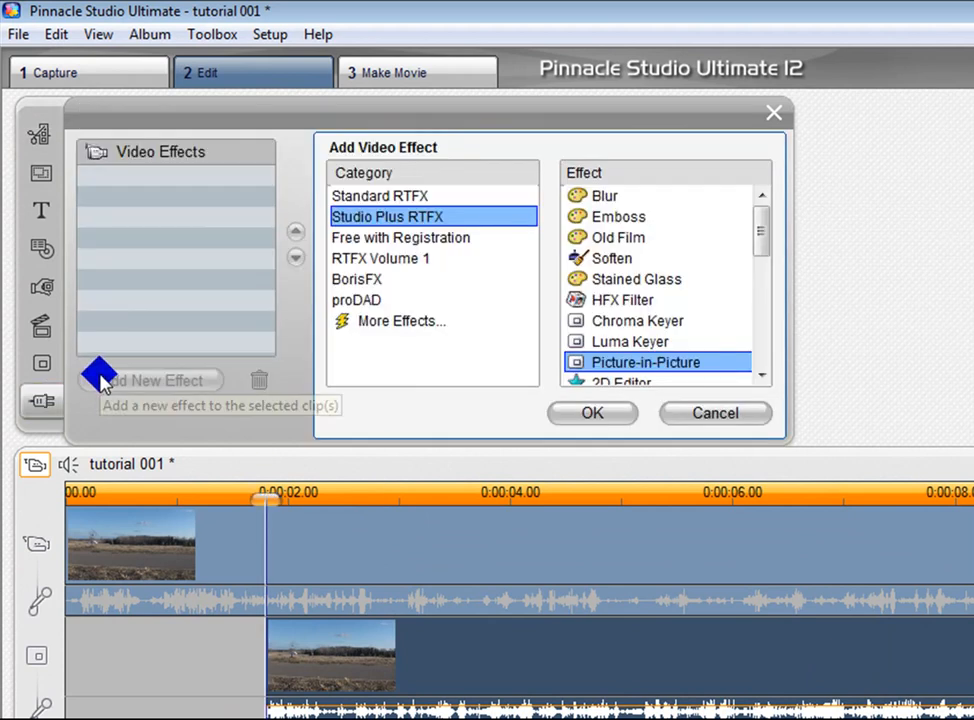
{"action": "left_click", "coordinate": [591, 412]}
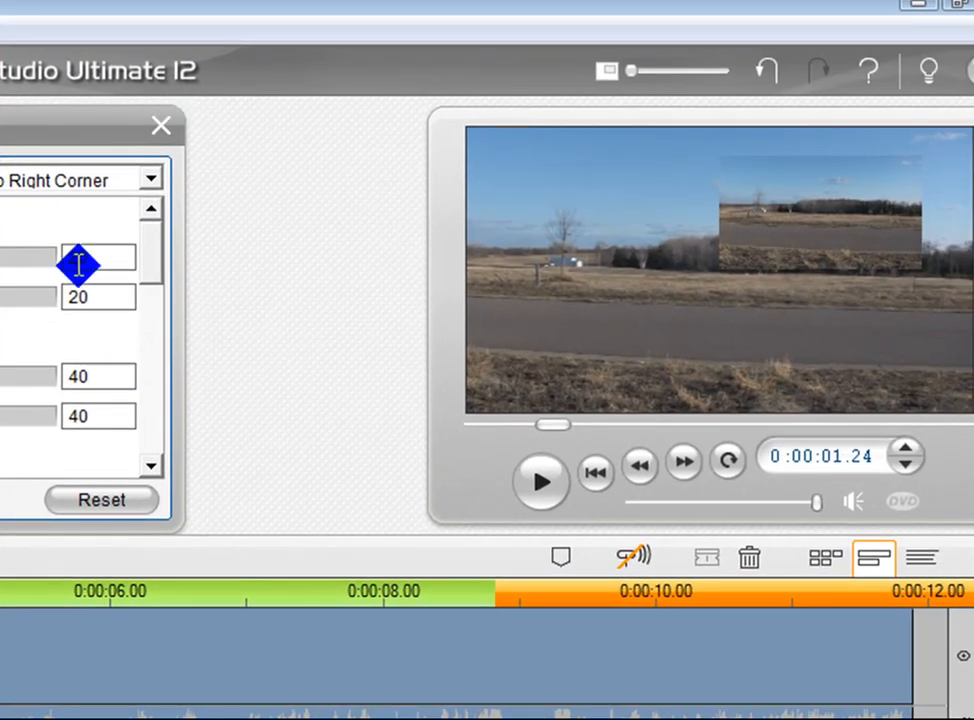
- Set the Picture-in-Picture effect's horizontal and vertical position both to 0
{"action": "left_click_drag", "start_coordinate": [77, 258], "coordinate": [63, 260]}
{"action": "key", "text": "BackSpace"}
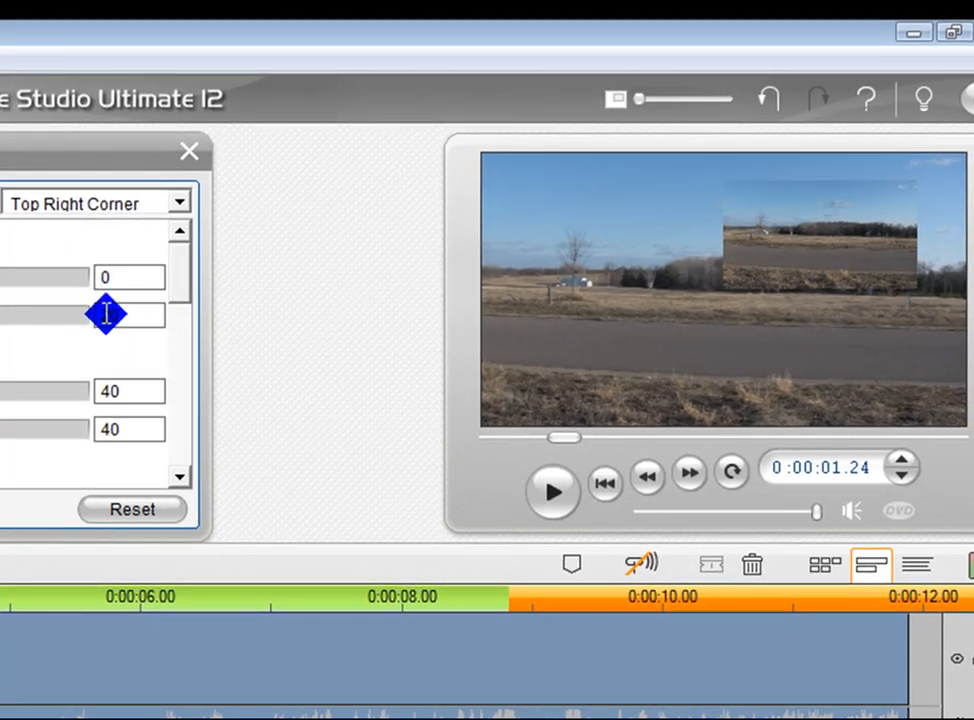
{"action": "left_click", "coordinate": [100, 313]}
{"action": "left_click_drag", "start_coordinate": [109, 313], "coordinate": [94, 311]}
{"action": "key", "text": "BackSpace"}
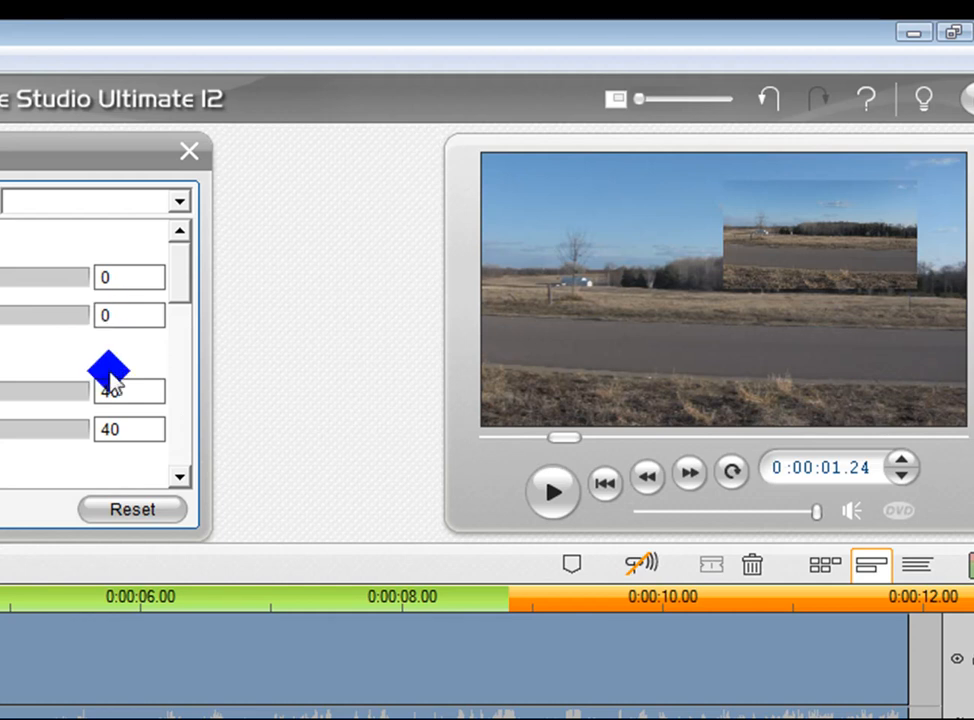
- Set the Picture-in-Picture width and height both to 100 and close the effect settings
{"action": "left_click", "coordinate": [109, 393]}
{"action": "left_click_drag", "start_coordinate": [109, 392], "coordinate": [100, 391]}
{"action": "type", "text": "100"}
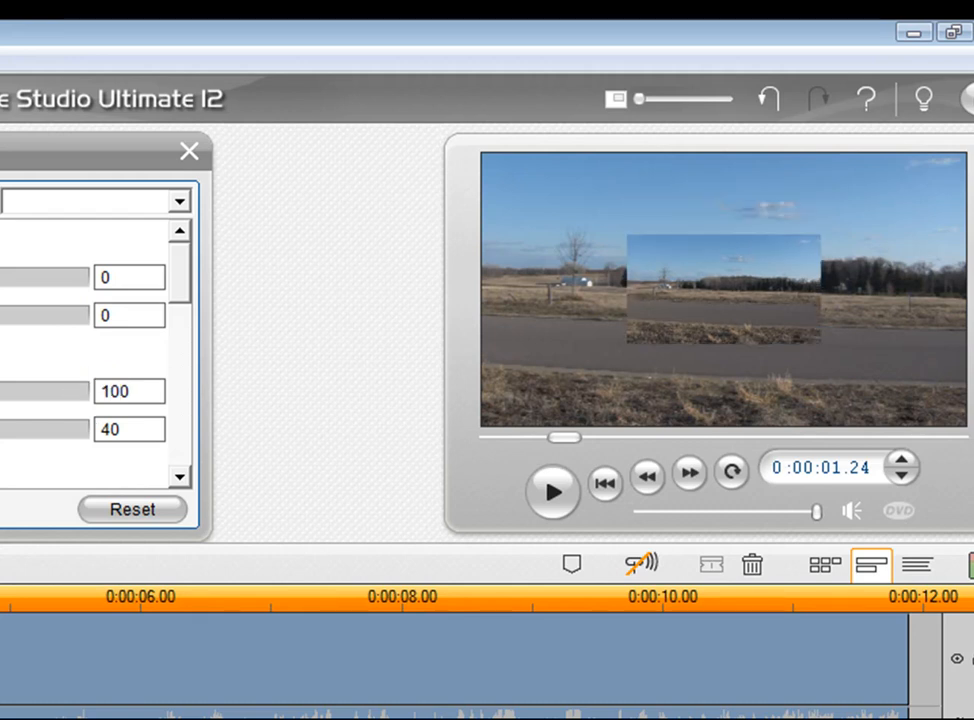
{"action": "left_click", "coordinate": [110, 427]}
{"action": "left_click_drag", "start_coordinate": [108, 426], "coordinate": [87, 430]}
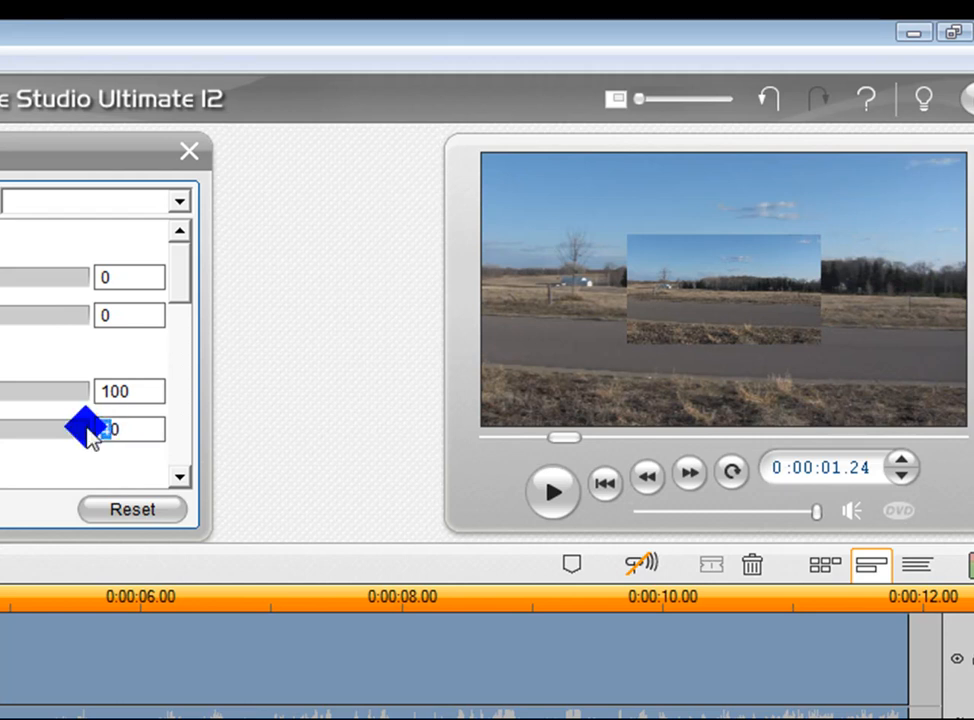
{"action": "type", "text": "100"}
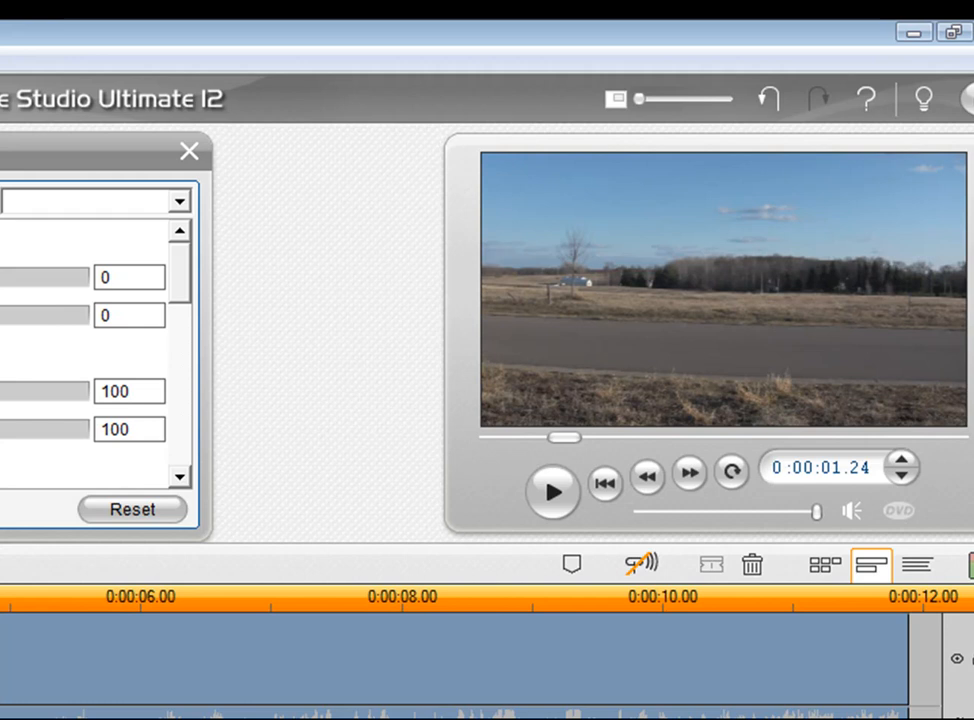
{"action": "left_click", "coordinate": [188, 154]}
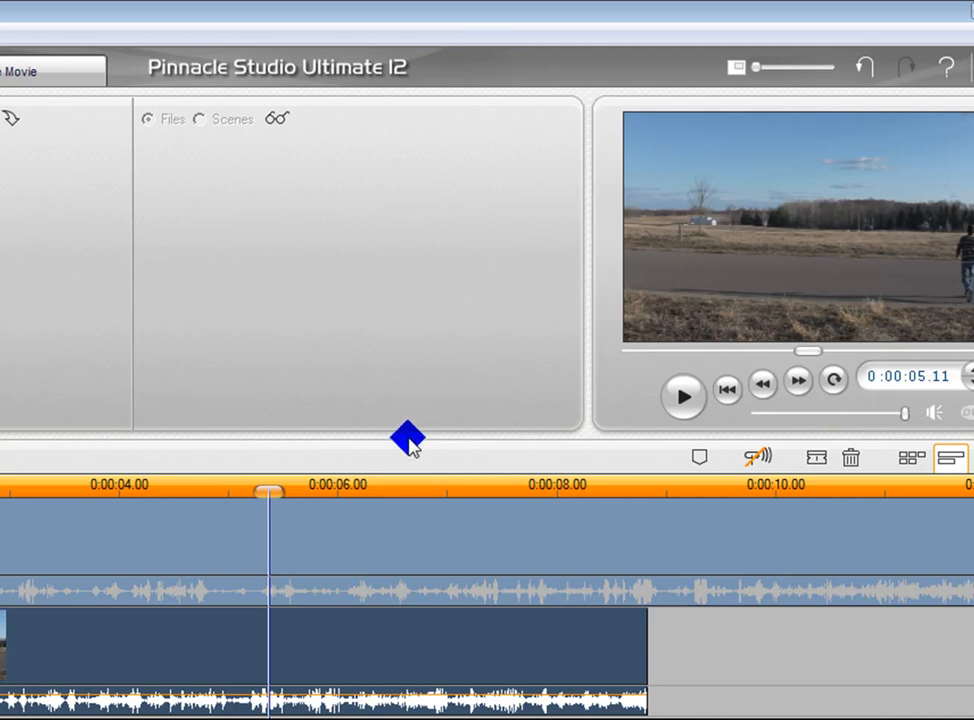
- At about 0:00:07.28, crop the overlay picture from its left edge up to just beside the running man
{"action": "left_click_drag", "start_coordinate": [278, 484], "coordinate": [332, 484]}
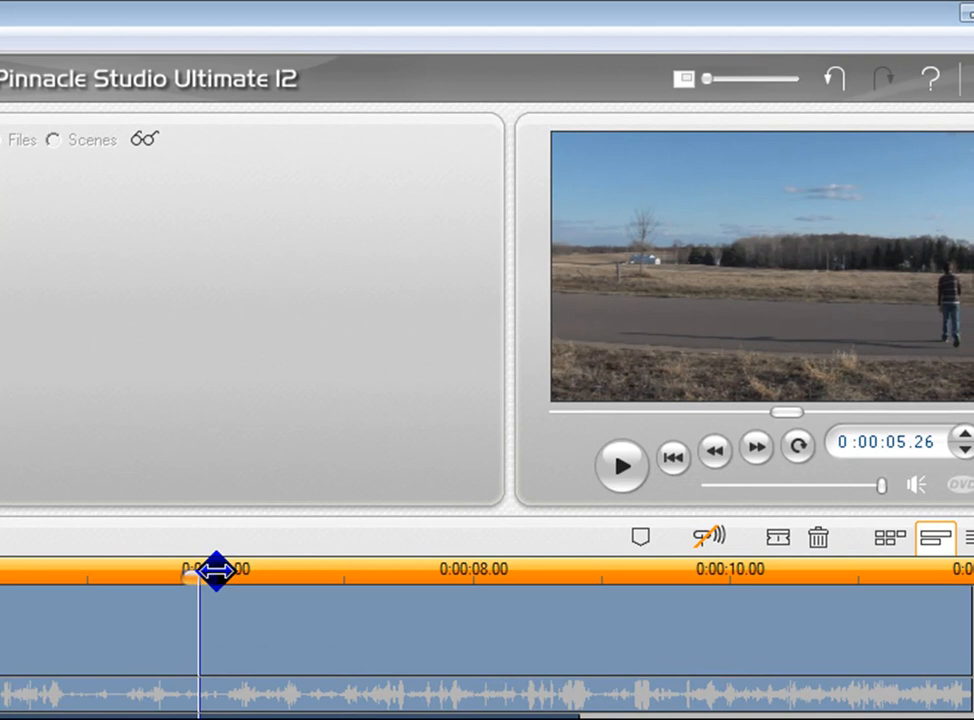
{"action": "left_click_drag", "start_coordinate": [193, 572], "coordinate": [254, 559]}
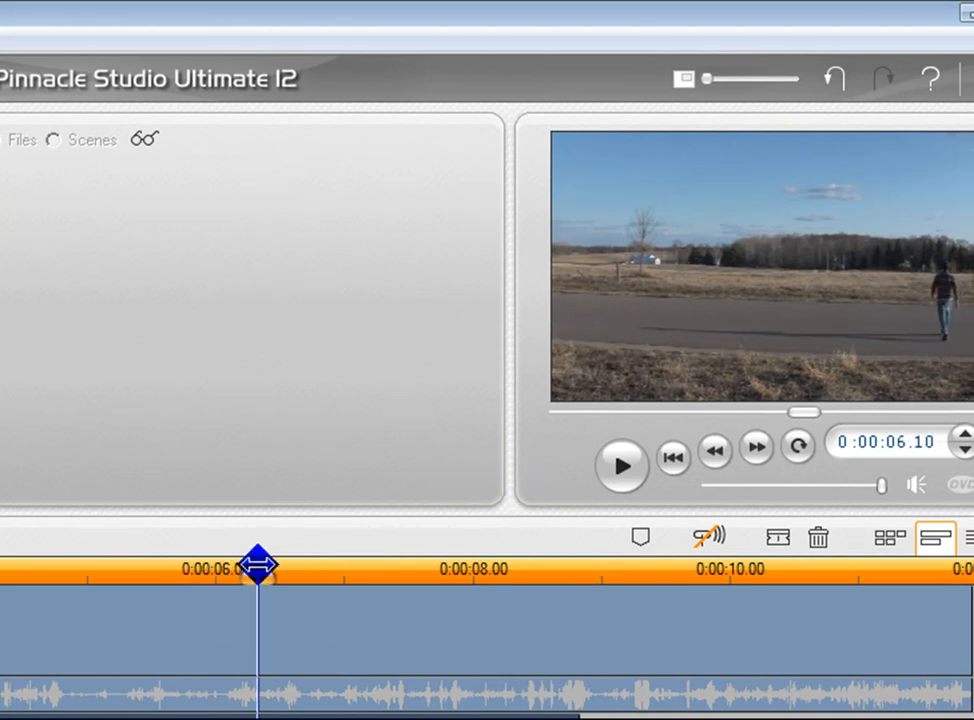
{"action": "left_click_drag", "start_coordinate": [257, 566], "coordinate": [339, 564]}
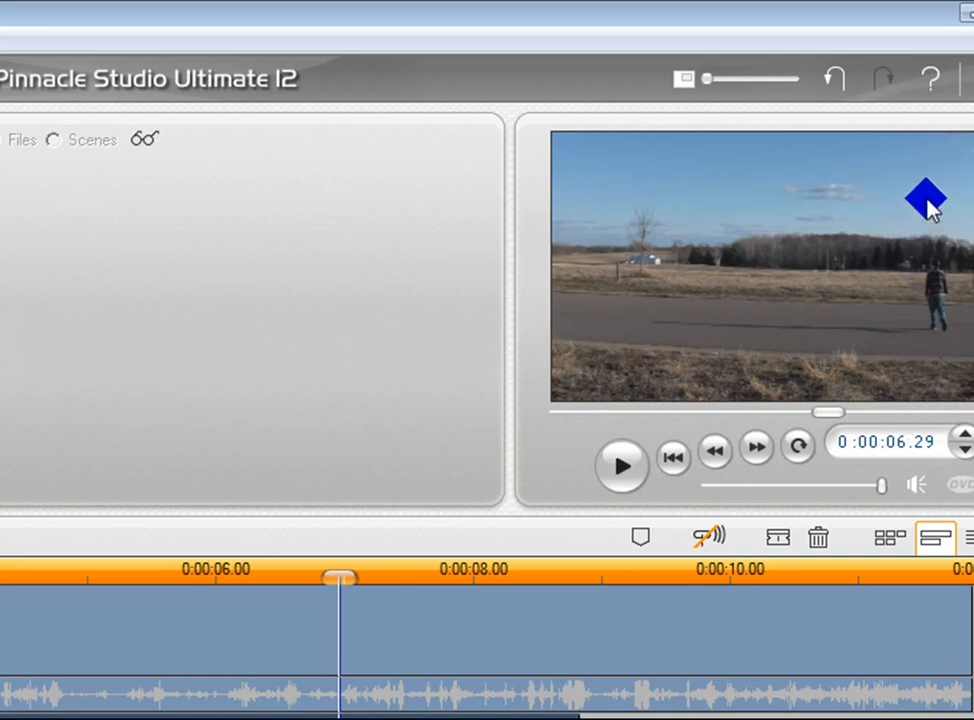
{"action": "left_click_drag", "start_coordinate": [340, 578], "coordinate": [446, 573]}
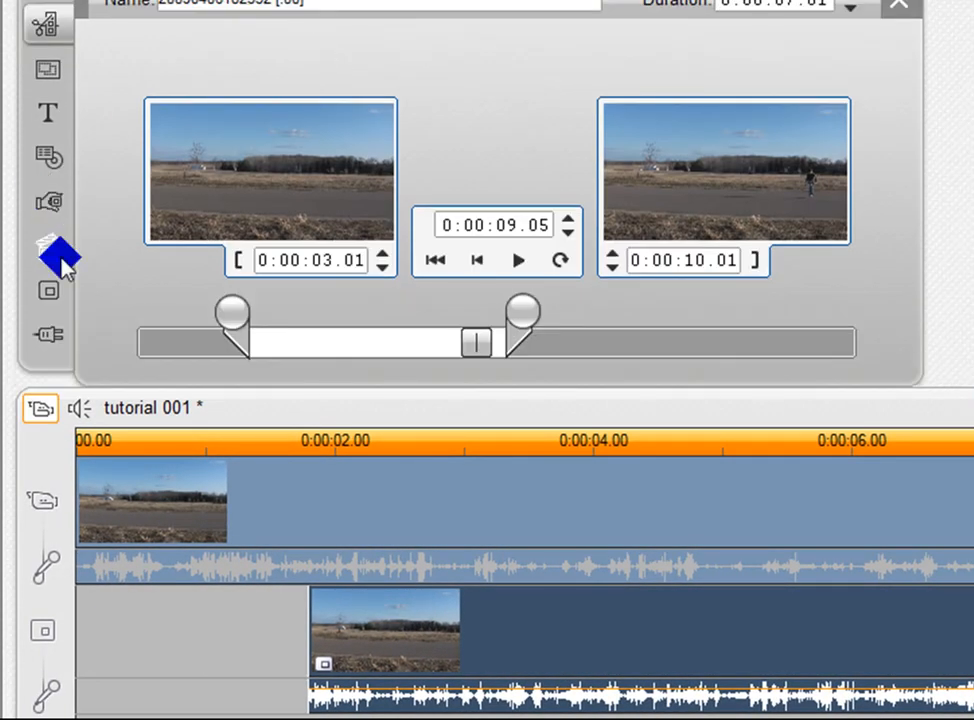
{"action": "left_click", "coordinate": [48, 290]}
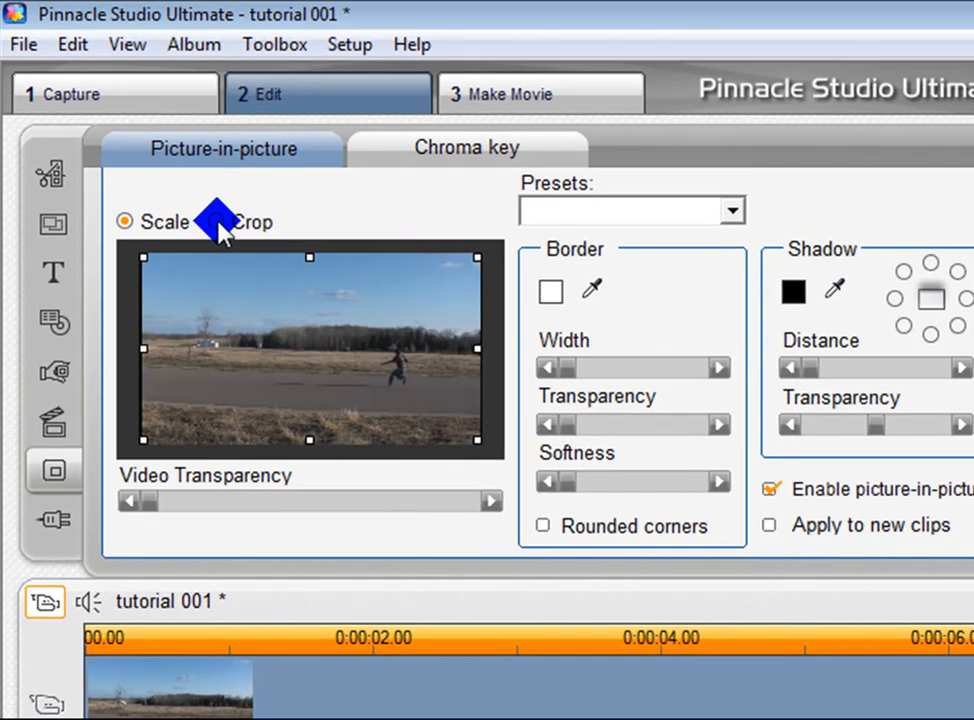
{"action": "left_click", "coordinate": [213, 205]}
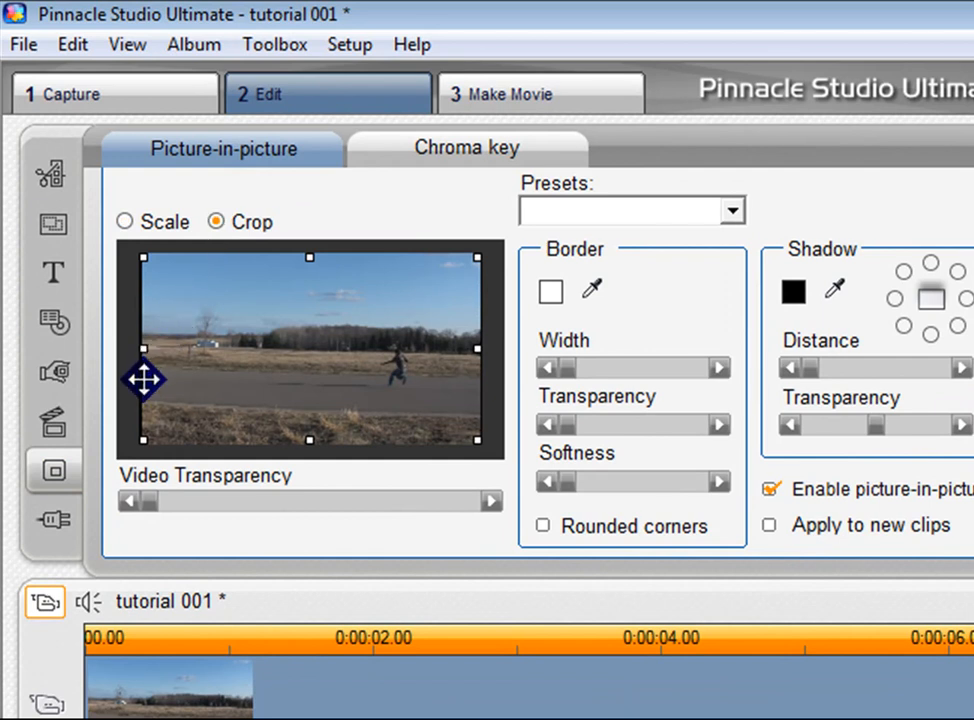
{"action": "left_click_drag", "start_coordinate": [143, 348], "coordinate": [376, 322]}
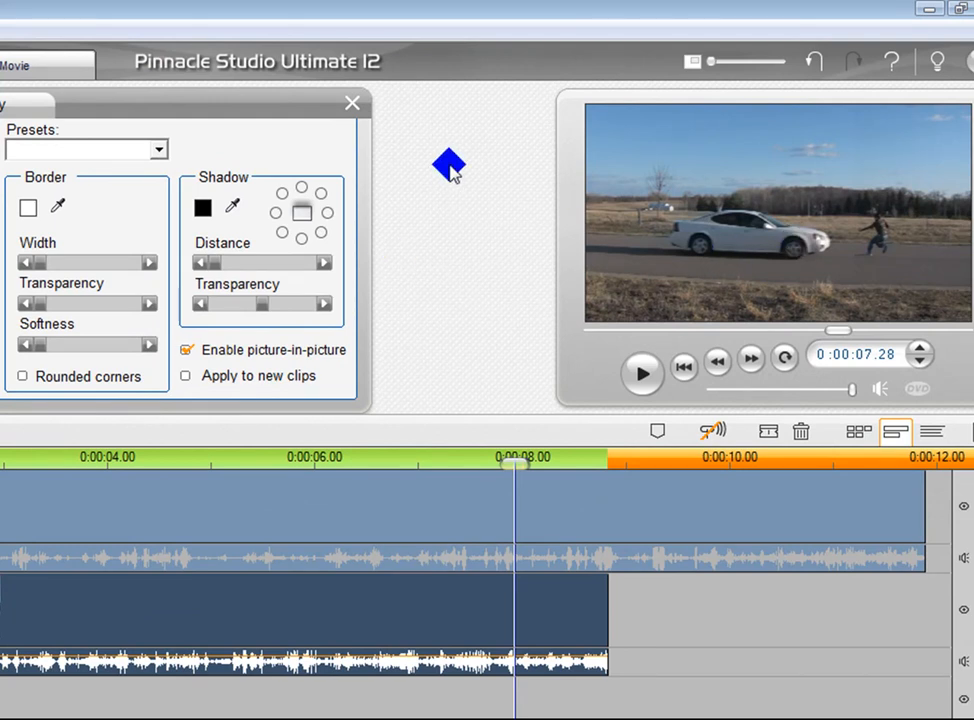
{"action": "left_click", "coordinate": [351, 105]}
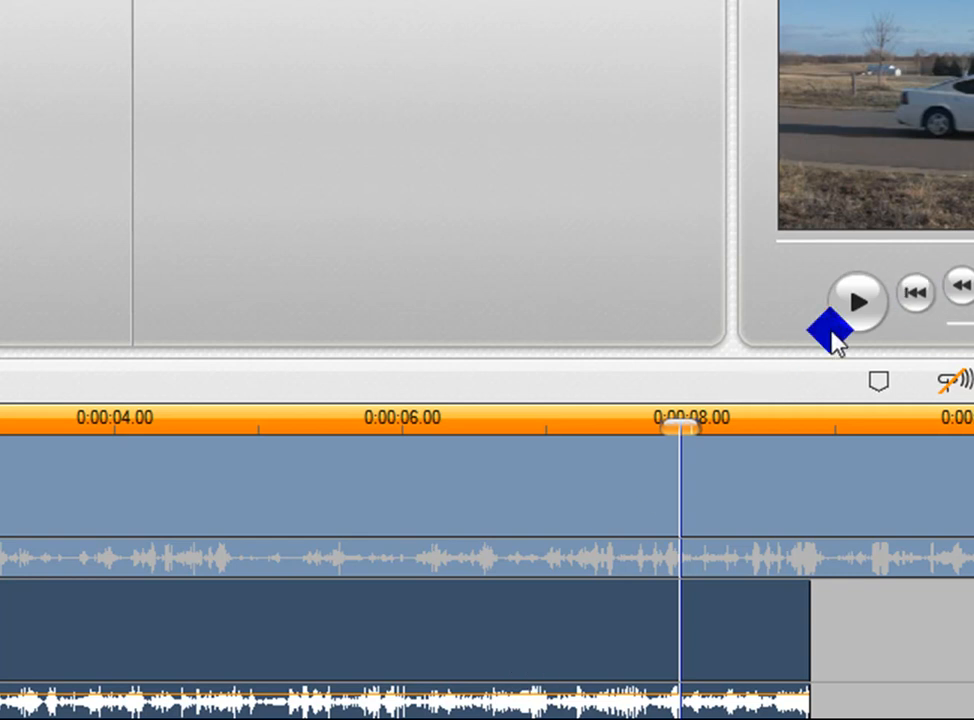
- Split the overlay clip at about 0:00:08.00, the moment the car reaches the man
{"action": "left_click_drag", "start_coordinate": [686, 432], "coordinate": [637, 430]}
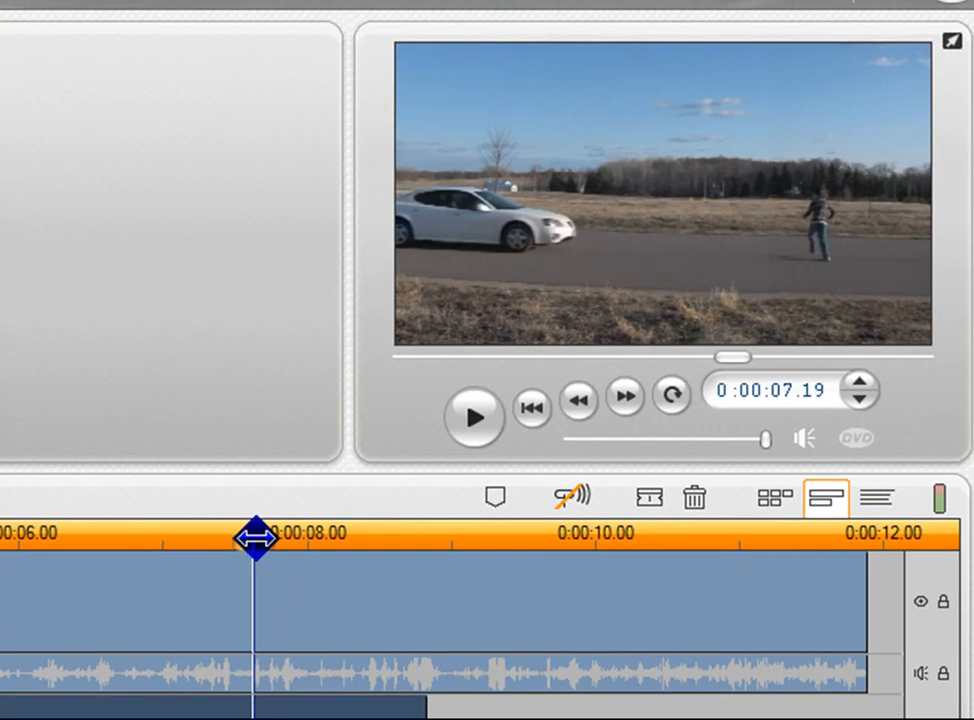
{"action": "left_click_drag", "start_coordinate": [256, 538], "coordinate": [308, 517]}
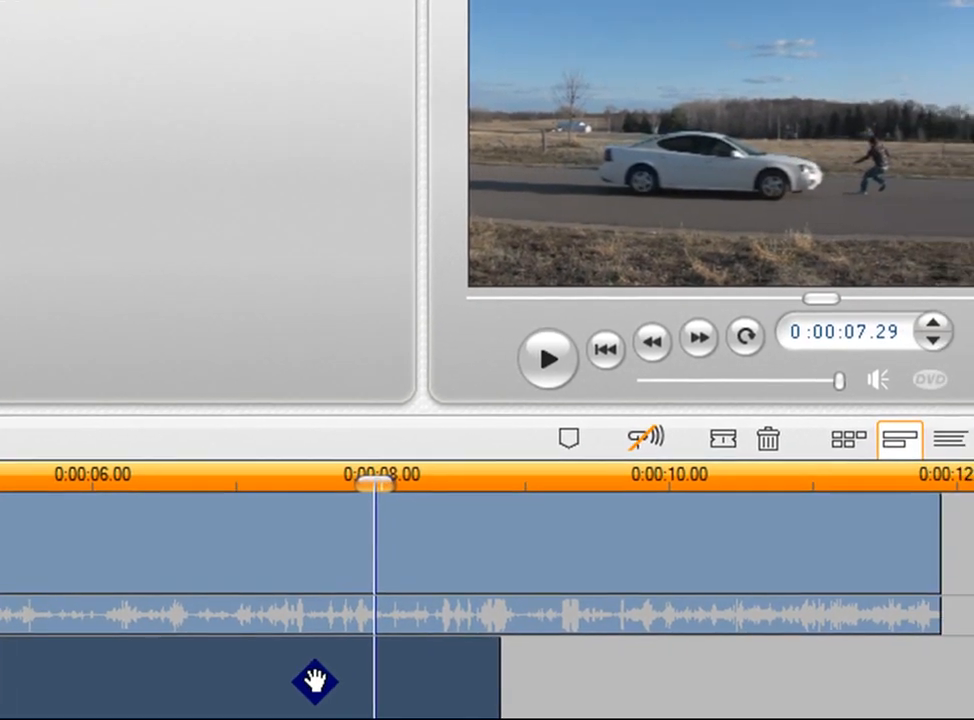
{"action": "double_click", "coordinate": [383, 672]}
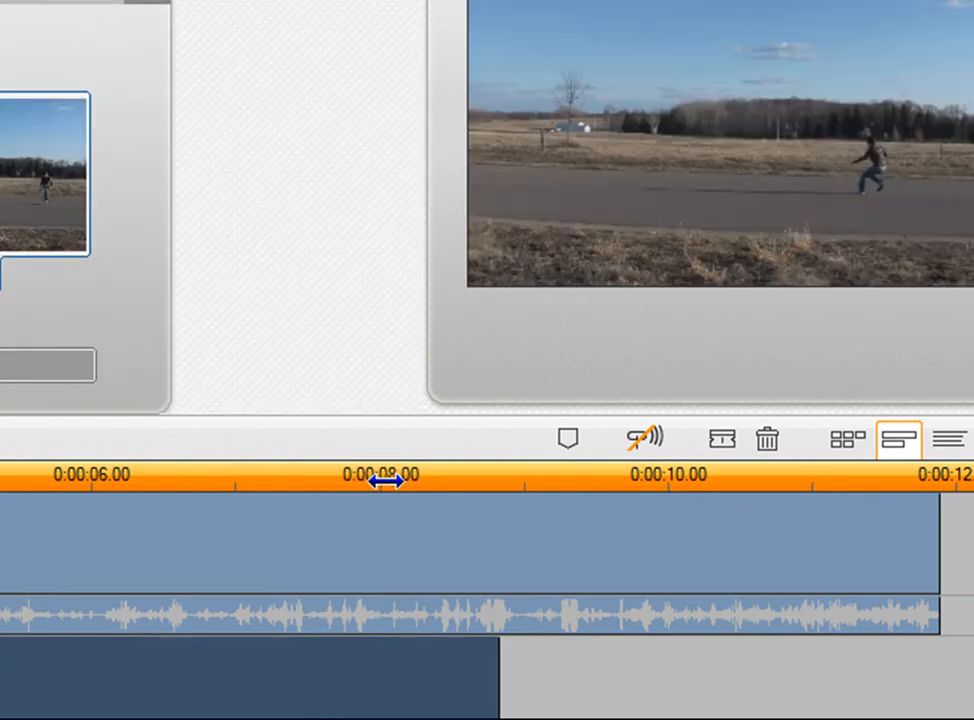
{"action": "left_click", "coordinate": [385, 481]}
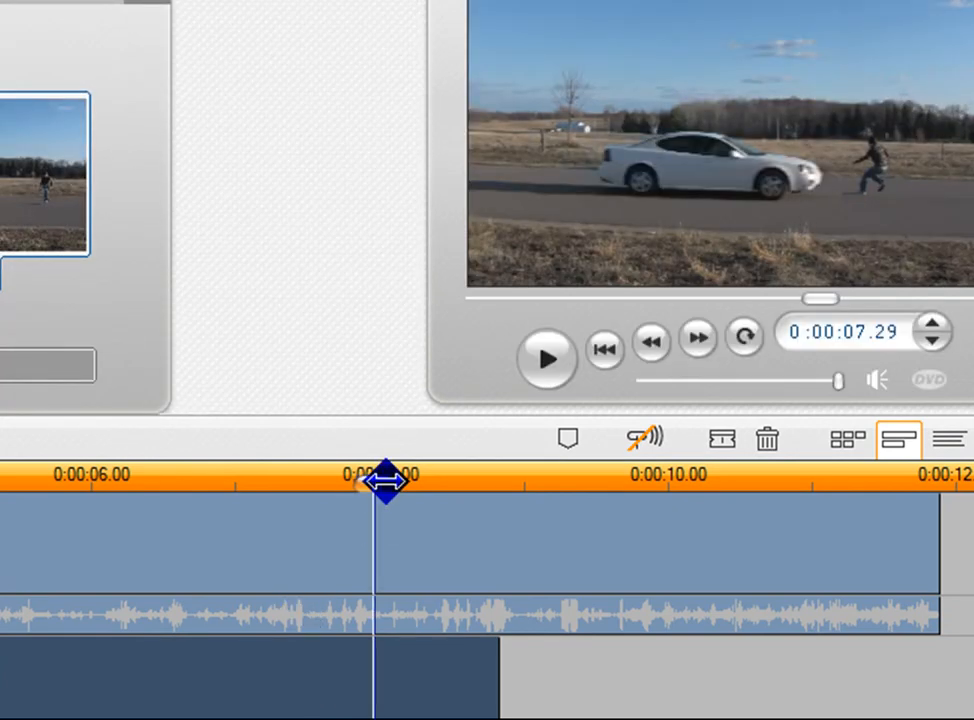
{"action": "key", "text": "Right"}
{"action": "mouse_move", "coordinate": [371, 481]}
{"action": "left_mouse_down"}
{"action": "mouse_move", "coordinate": [387, 479]}
{"action": "mouse_move", "coordinate": [376, 483]}
{"action": "left_mouse_up"}
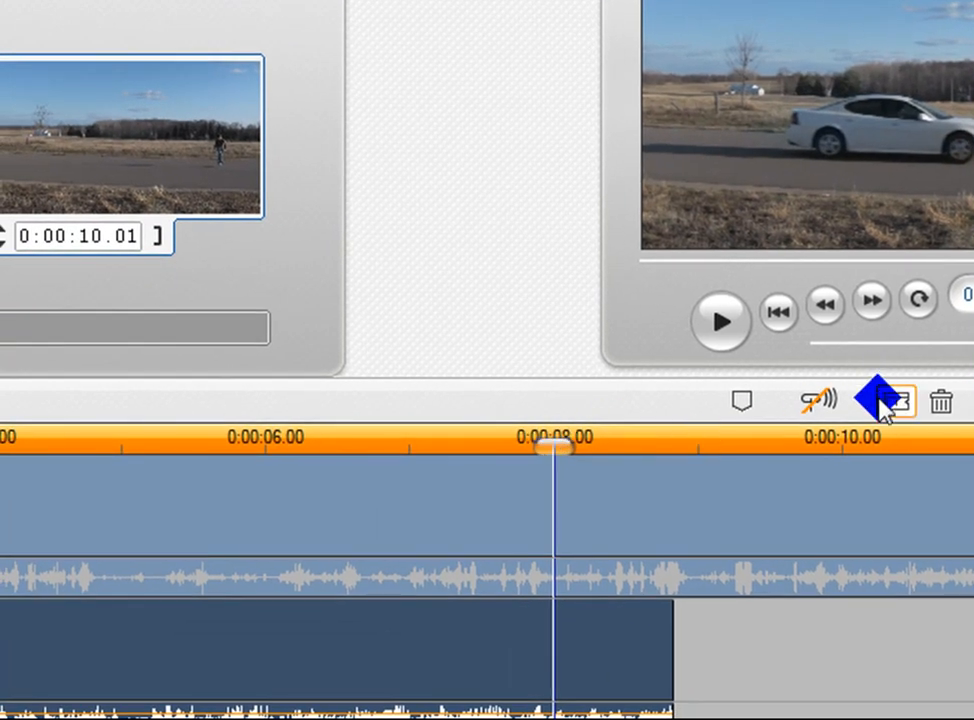
{"action": "left_click", "coordinate": [878, 398]}
- Add the Pan And Zoom effect from Standard RTFX to the short second part of the split overlay clip
{"action": "left_click", "coordinate": [596, 649]}
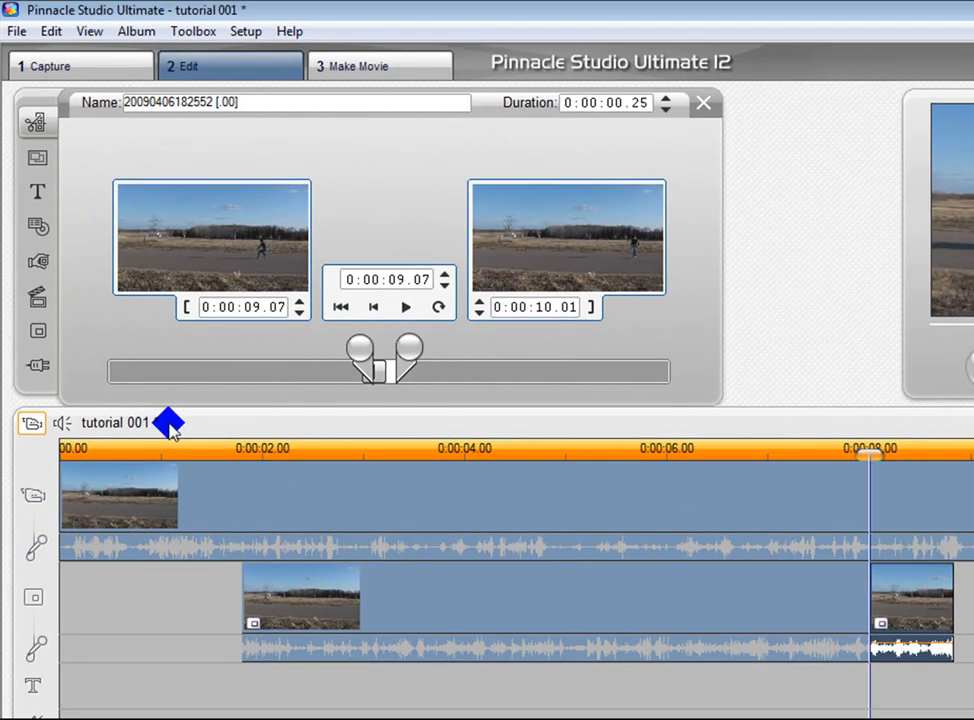
{"action": "left_click", "coordinate": [45, 378]}
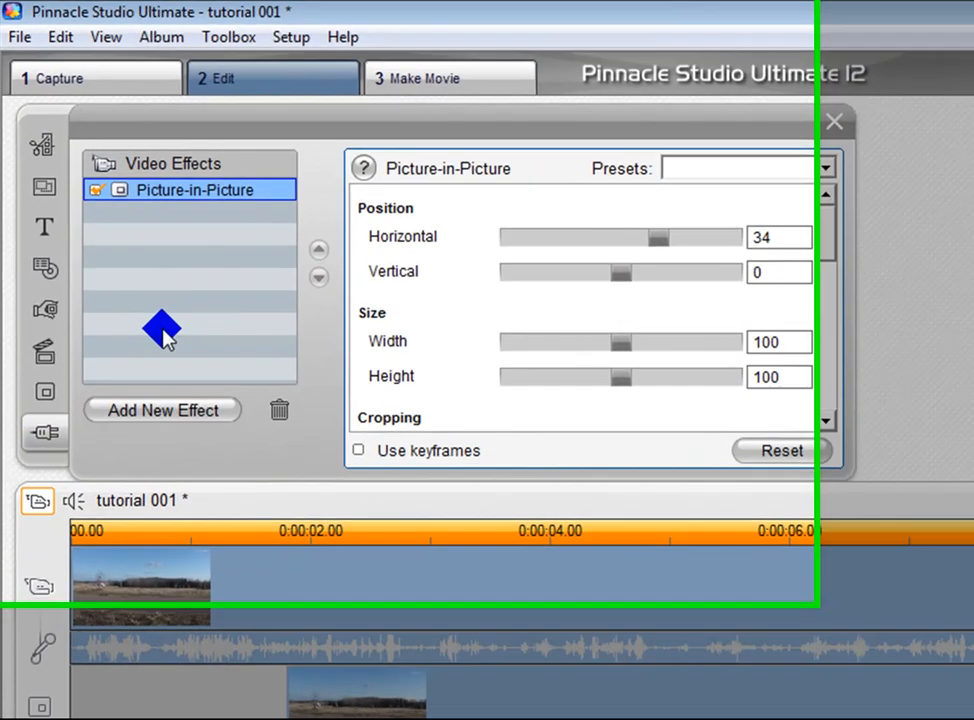
{"action": "left_click", "coordinate": [177, 505]}
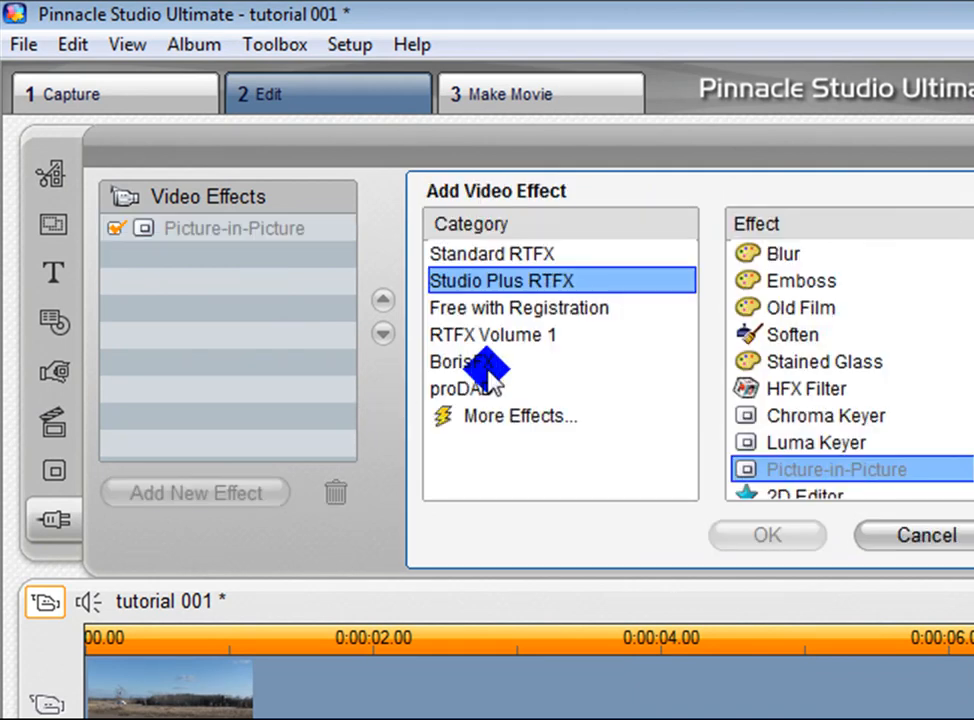
{"action": "left_click", "coordinate": [478, 256]}
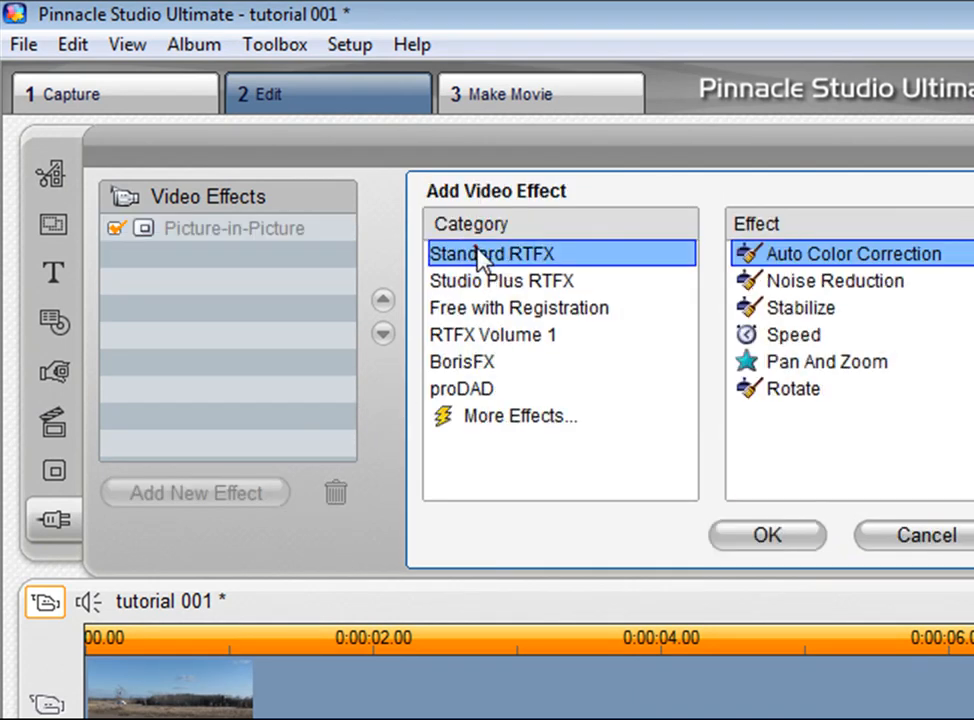
{"action": "left_click", "coordinate": [778, 366]}
{"action": "left_click", "coordinate": [757, 530]}
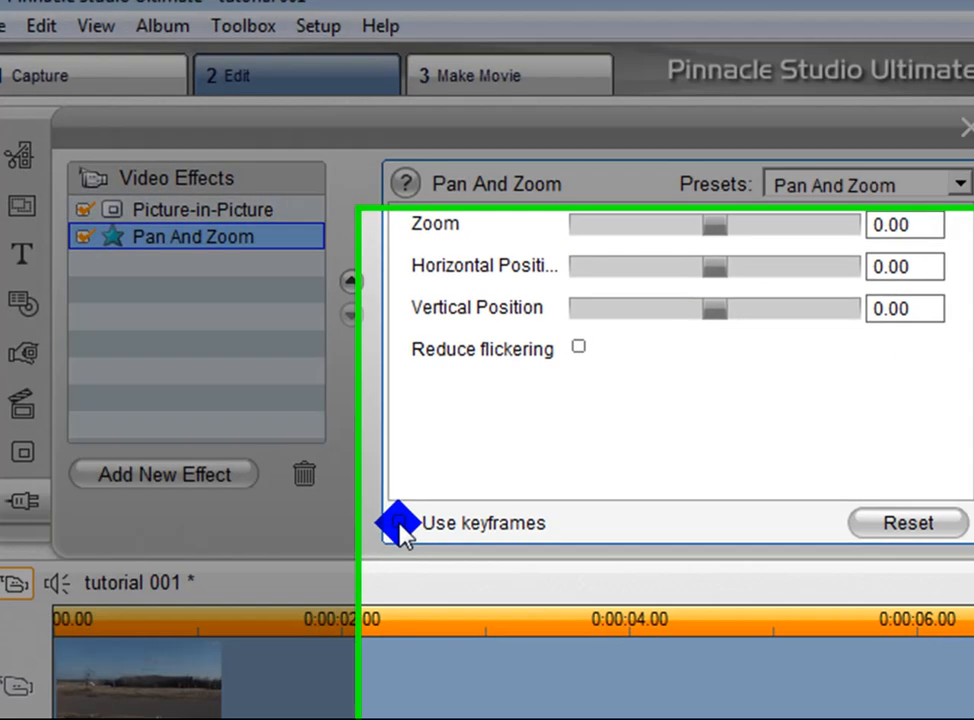
- Enable keyframes for Pan And Zoom, set the horizontal position to 100 at keyframe 2, and close the effect settings
{"action": "left_click", "coordinate": [430, 541]}
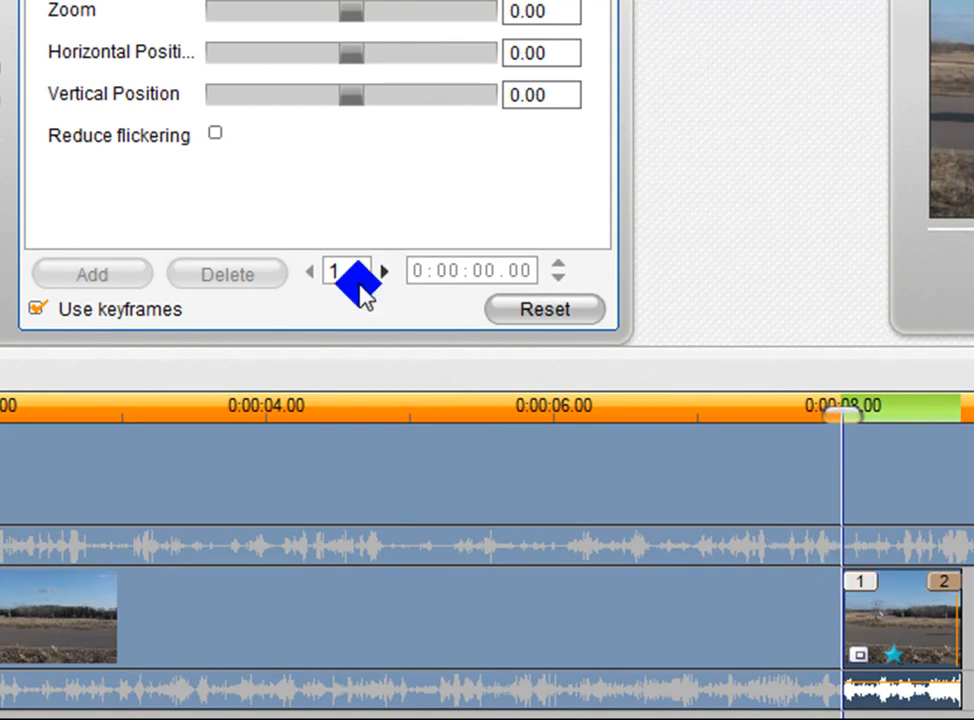
{"action": "left_click", "coordinate": [384, 272]}
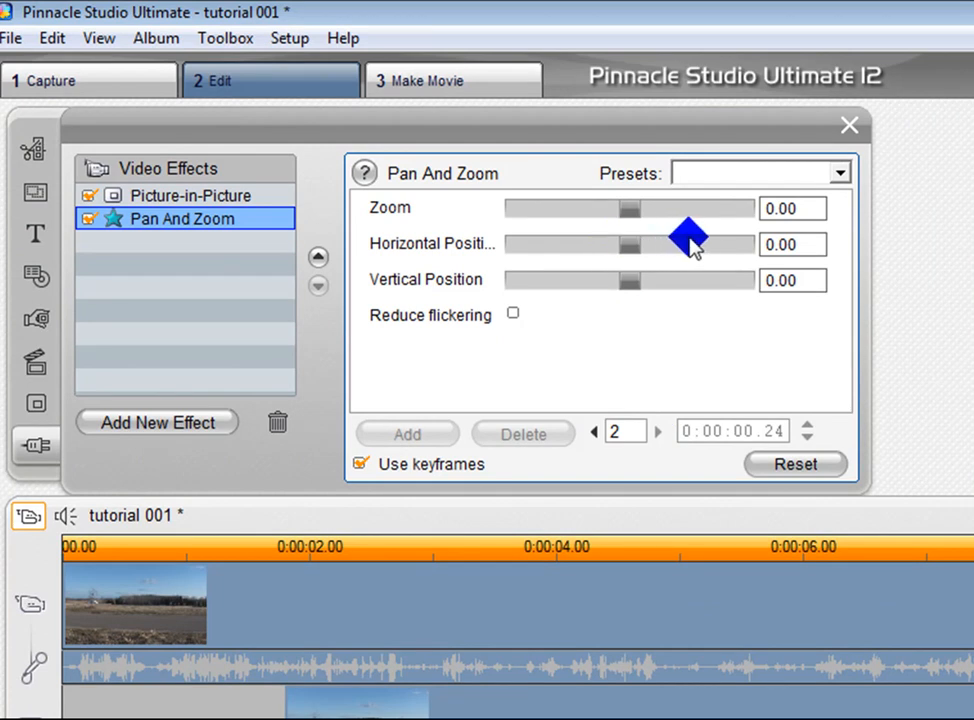
{"action": "left_click_drag", "start_coordinate": [732, 244], "coordinate": [750, 245]}
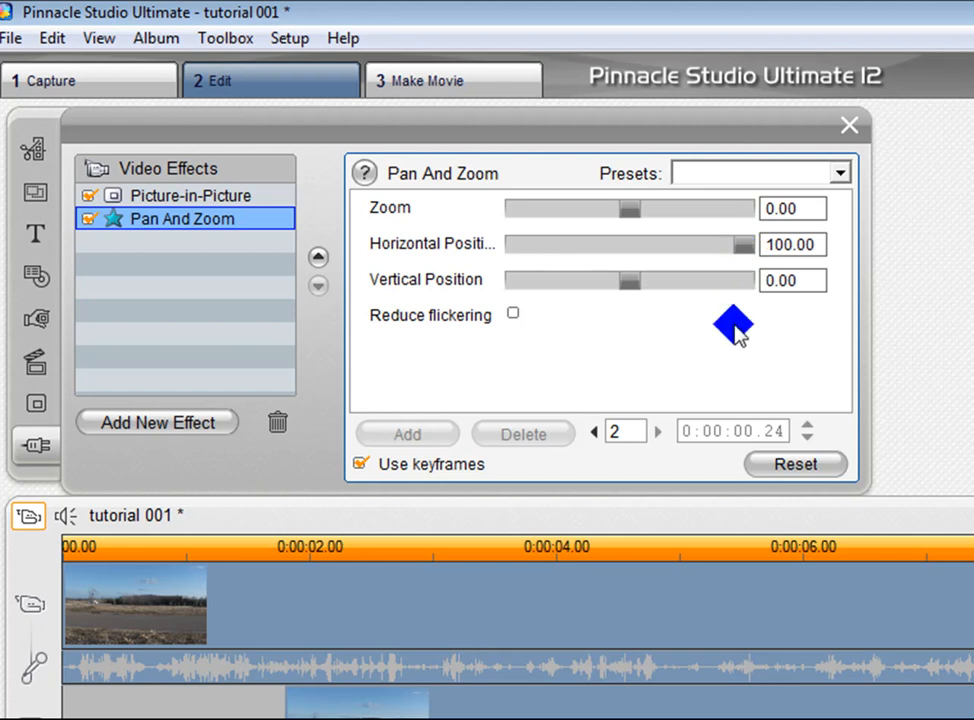
{"action": "left_click", "coordinate": [849, 127]}
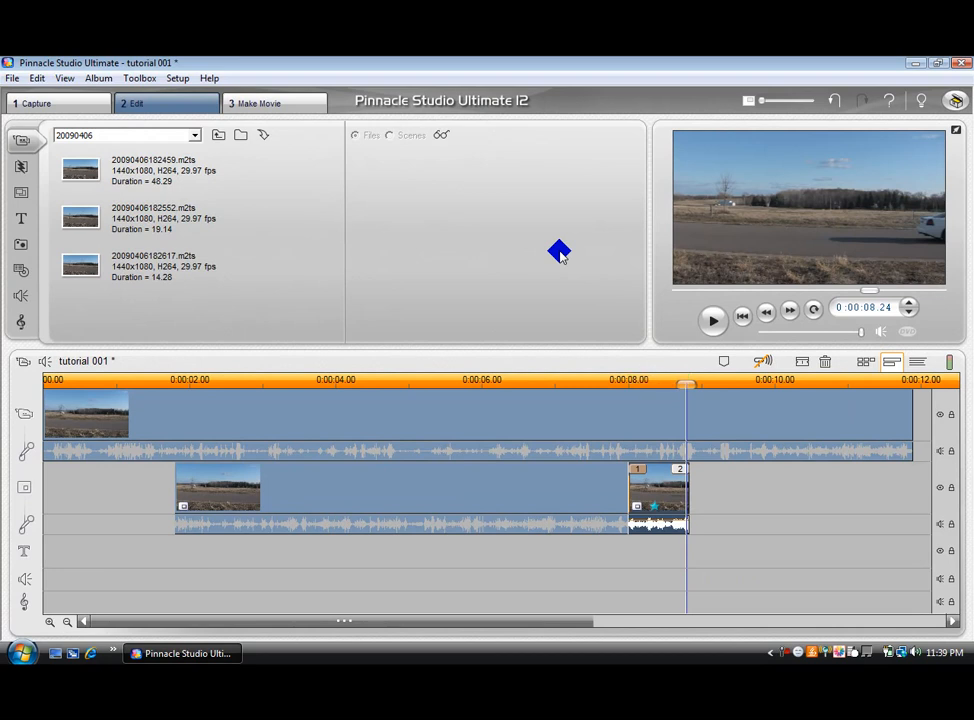
- Play the movie from the beginning to review the composited car hit
{"action": "left_click", "coordinate": [742, 315]}
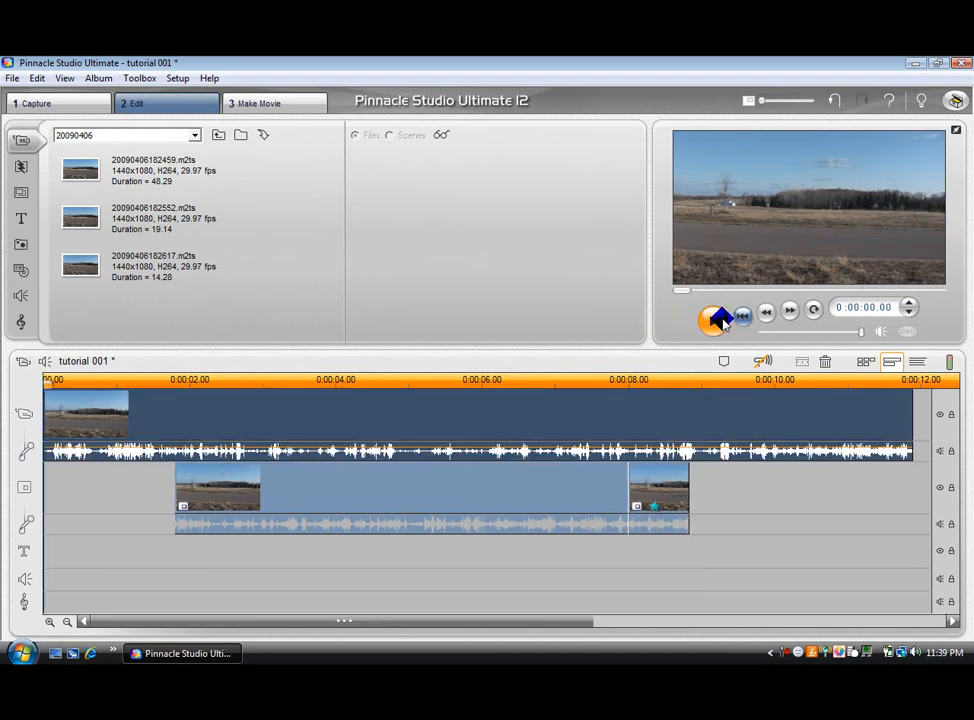
{"action": "left_click", "coordinate": [714, 319]}
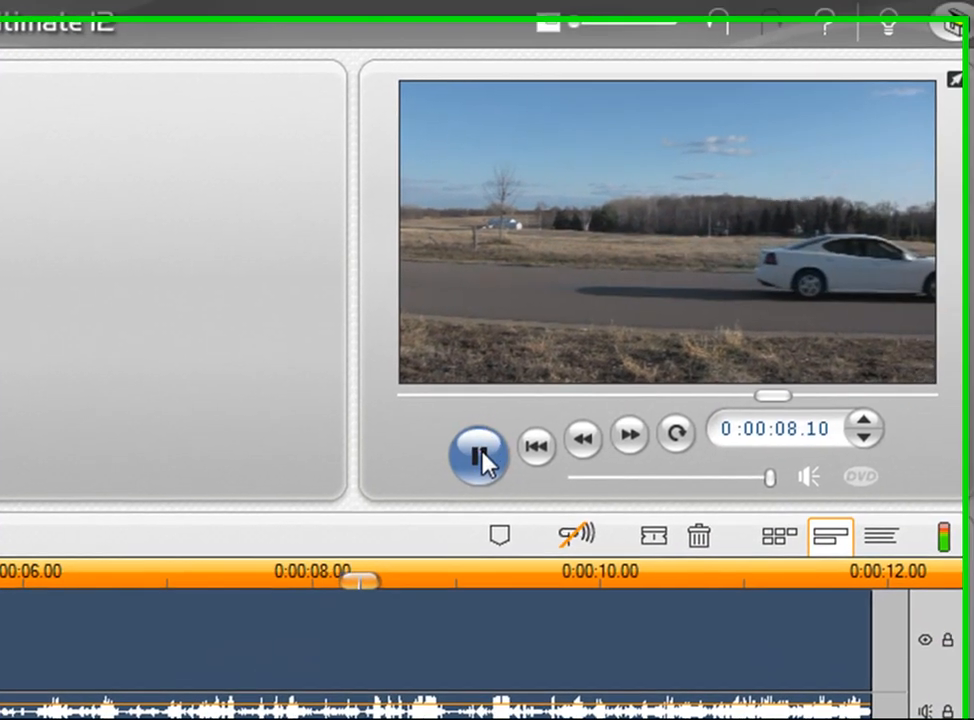
- Stop playback and scrub the timeline around the impact to examine the composited shot
{"action": "left_click", "coordinate": [580, 398]}
{"action": "mouse_move", "coordinate": [397, 554]}
{"action": "left_mouse_down"}
{"action": "mouse_move", "coordinate": [334, 554]}
{"action": "mouse_move", "coordinate": [348, 583]}
{"action": "mouse_move", "coordinate": [393, 577]}
{"action": "left_mouse_up"}
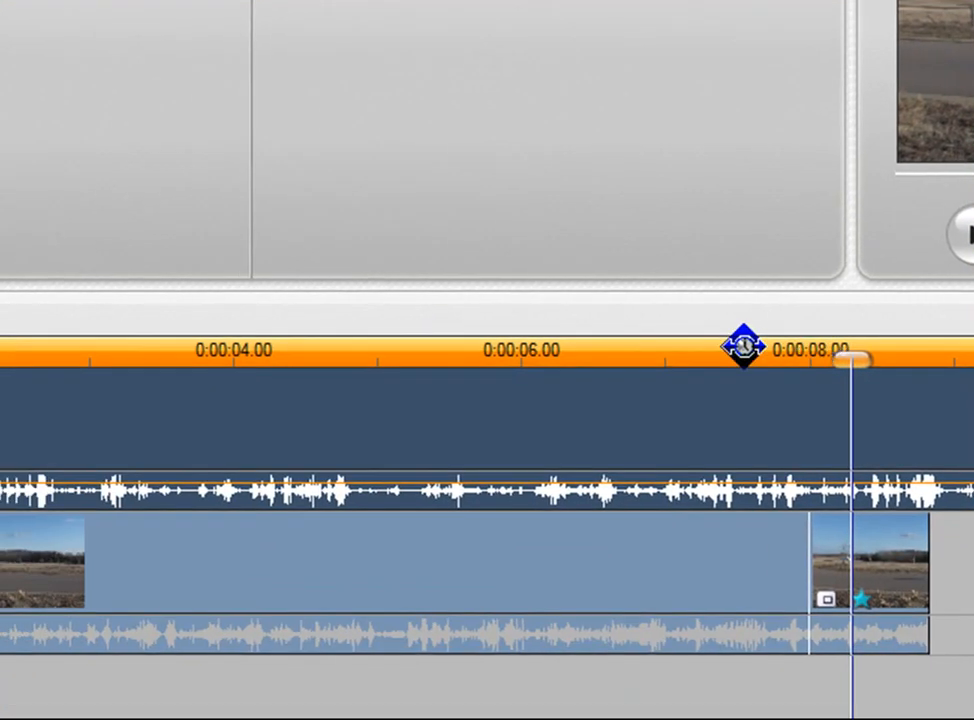
{"action": "mouse_move", "coordinate": [745, 347]}
{"action": "left_mouse_down"}
{"action": "mouse_move", "coordinate": [913, 650]}
{"action": "mouse_move", "coordinate": [883, 576]}
{"action": "mouse_move", "coordinate": [762, 430]}
{"action": "mouse_move", "coordinate": [811, 402]}
{"action": "mouse_move", "coordinate": [852, 355]}
{"action": "mouse_move", "coordinate": [824, 355]}
{"action": "mouse_move", "coordinate": [528, 559]}
{"action": "mouse_move", "coordinate": [877, 310]}
{"action": "mouse_move", "coordinate": [930, 298]}
{"action": "mouse_move", "coordinate": [838, 483]}
{"action": "mouse_move", "coordinate": [412, 620]}
{"action": "left_mouse_up"}
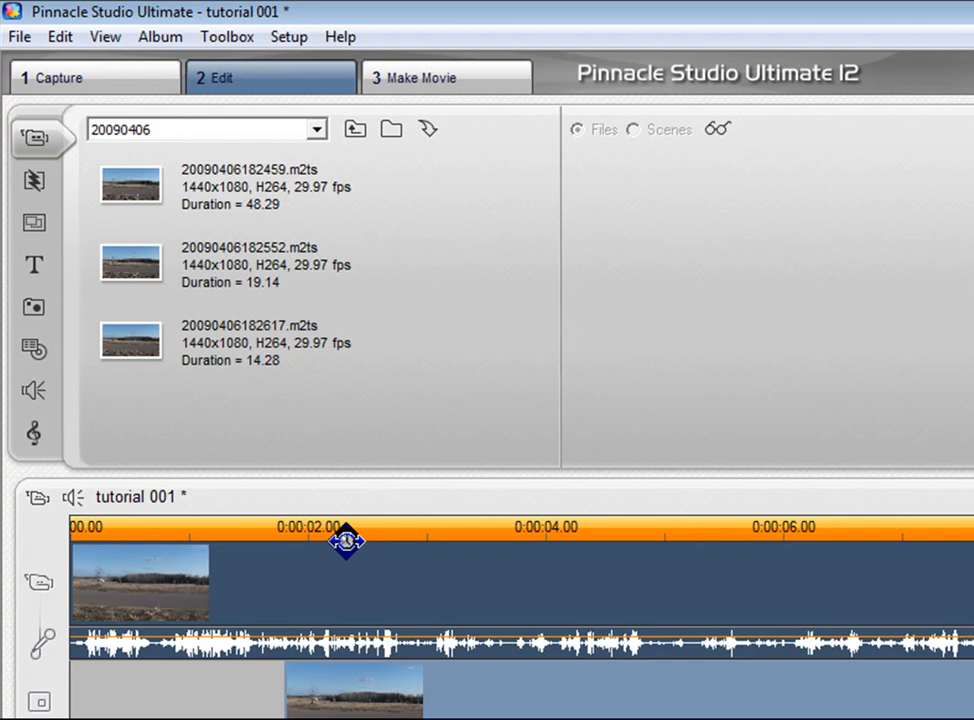
{"action": "left_click_drag", "start_coordinate": [350, 538], "coordinate": [507, 520]}
- Add the EarthQuake effect from Studio Plus RTFX to the background car clip on the main video track
{"action": "double_click", "coordinate": [562, 564]}
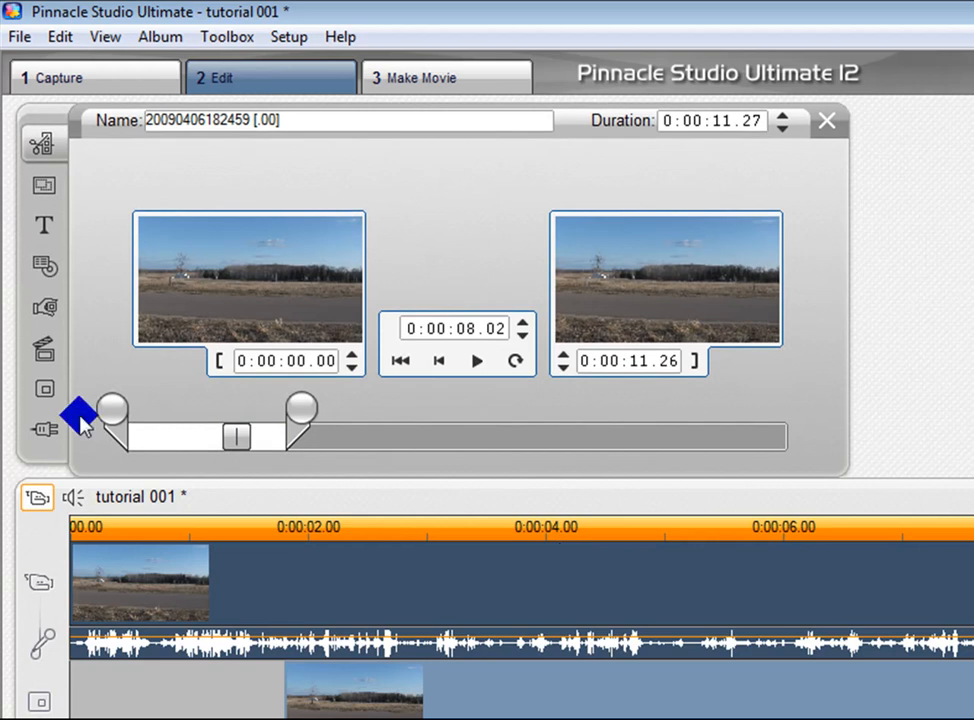
{"action": "left_click", "coordinate": [50, 430]}
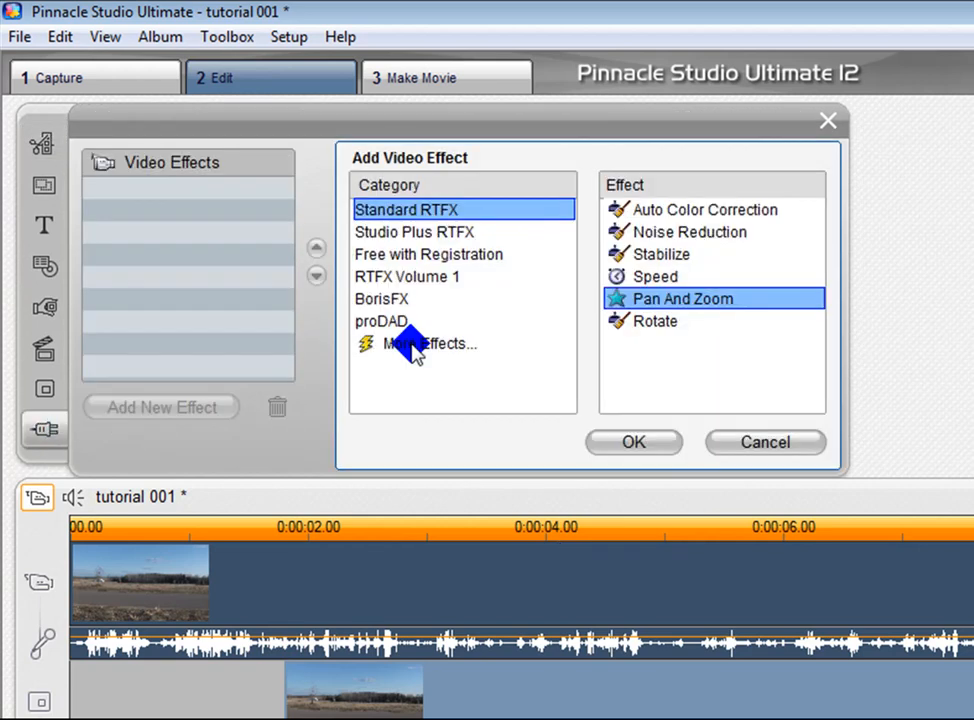
{"action": "left_click", "coordinate": [434, 233]}
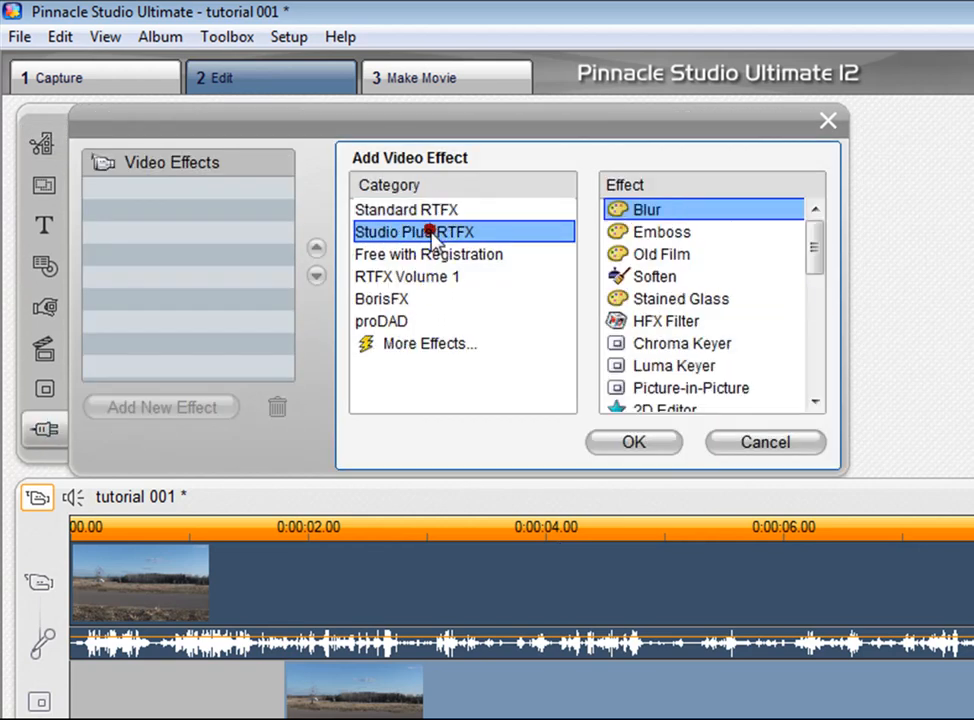
{"action": "mouse_move", "coordinate": [810, 260]}
{"action": "left_mouse_down"}
{"action": "mouse_move", "coordinate": [808, 362]}
{"action": "mouse_move", "coordinate": [809, 278]}
{"action": "left_mouse_up"}
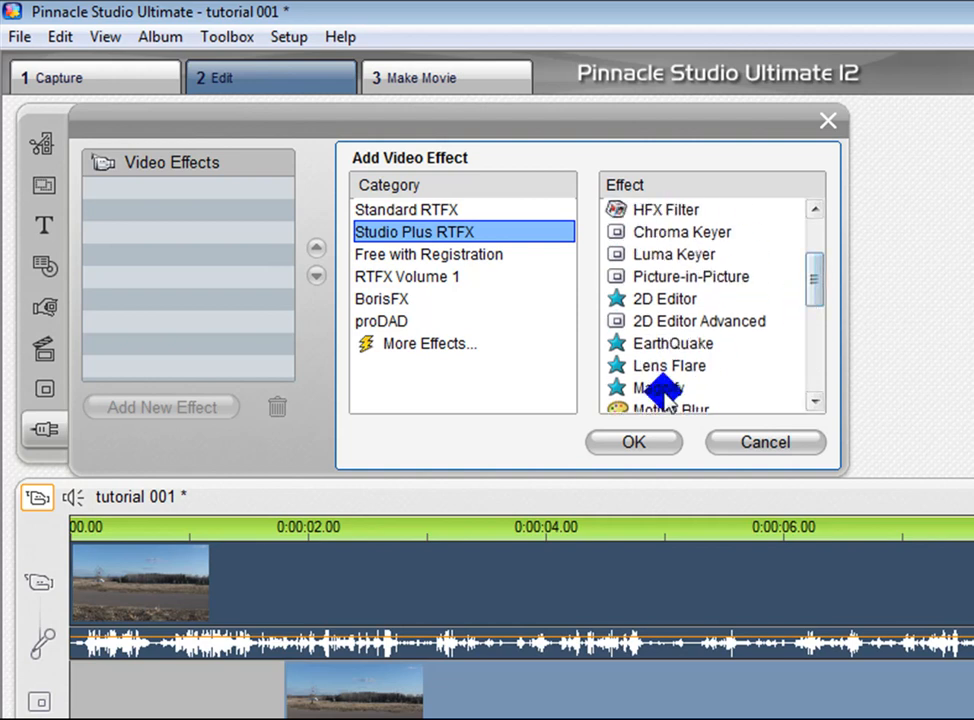
{"action": "left_click", "coordinate": [655, 343]}
{"action": "left_click", "coordinate": [650, 445]}
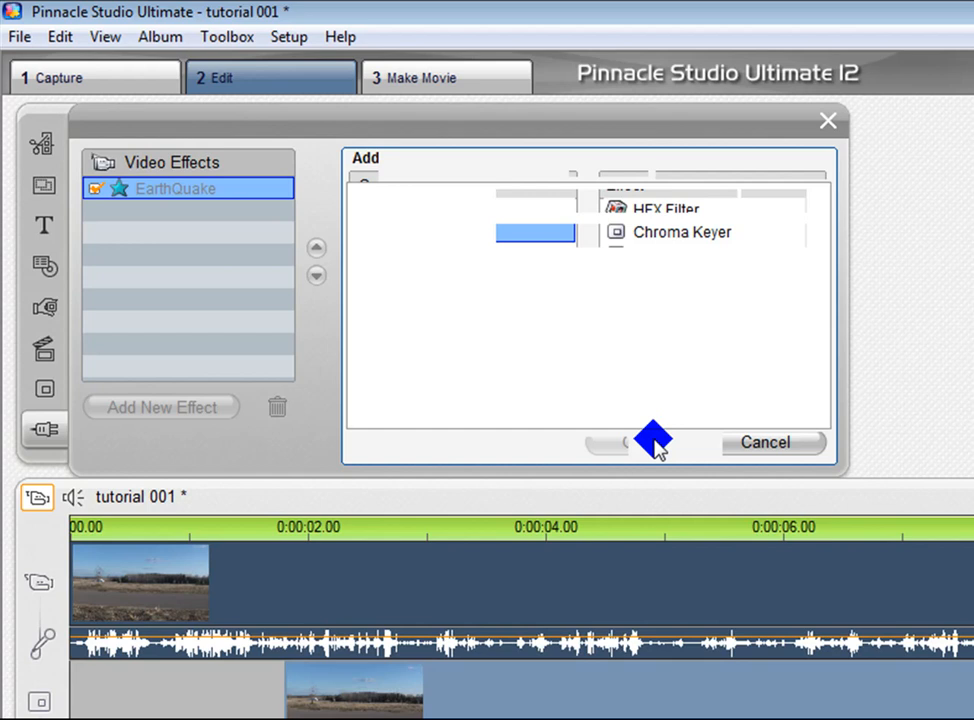
- Set the background clip's EarthQuake shake speed and intensity both to 0.21 and close the effect settings
{"action": "left_click", "coordinate": [553, 241]}
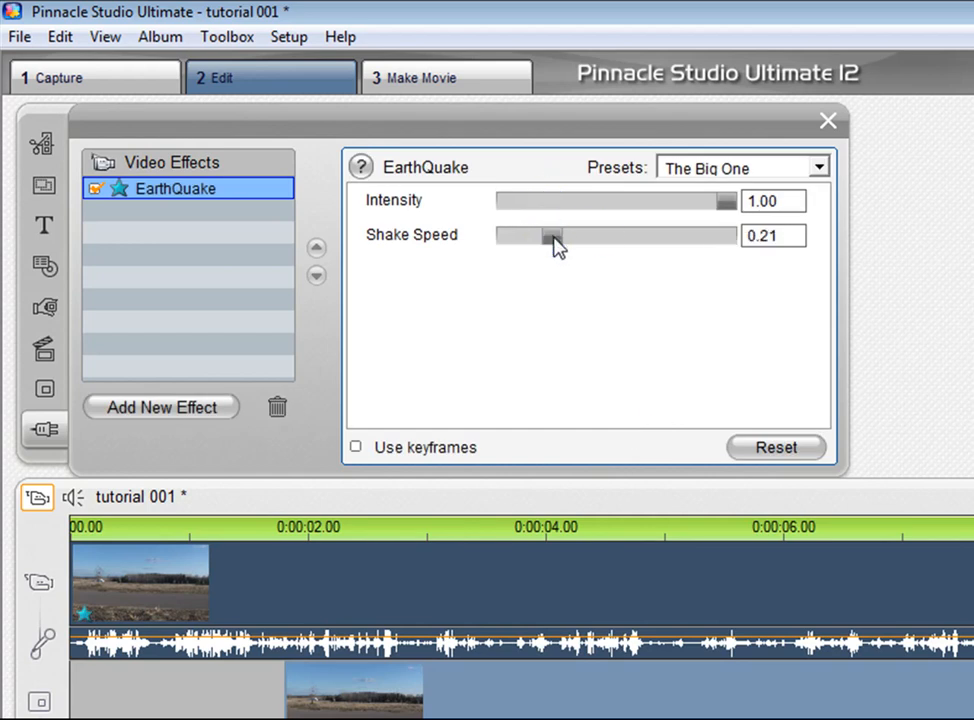
{"action": "left_click", "coordinate": [550, 205]}
{"action": "left_click", "coordinate": [555, 202]}
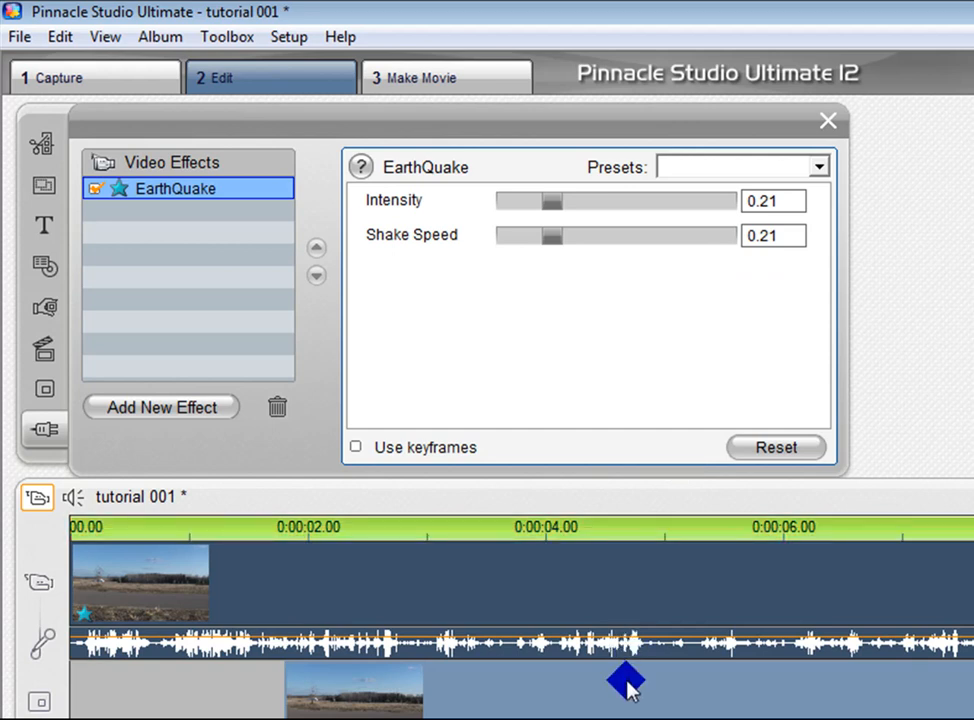
{"action": "left_click", "coordinate": [828, 121]}
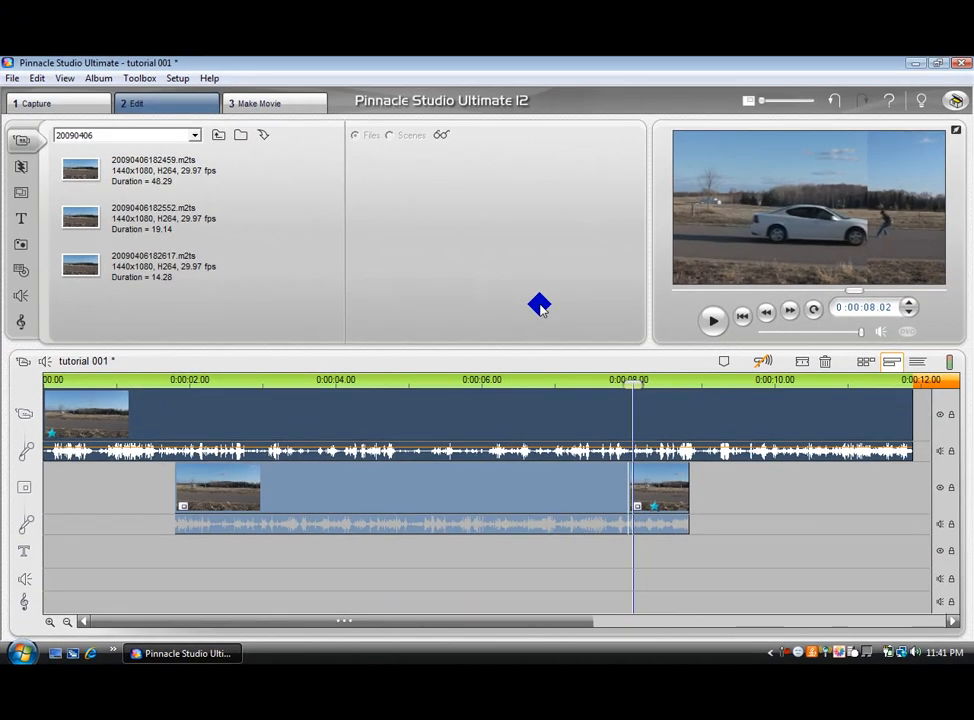
- Play the movie from about 0:00:06.05 to review the shake on the background clip, and stop playback
{"action": "left_click_drag", "start_coordinate": [633, 380], "coordinate": [493, 372]}
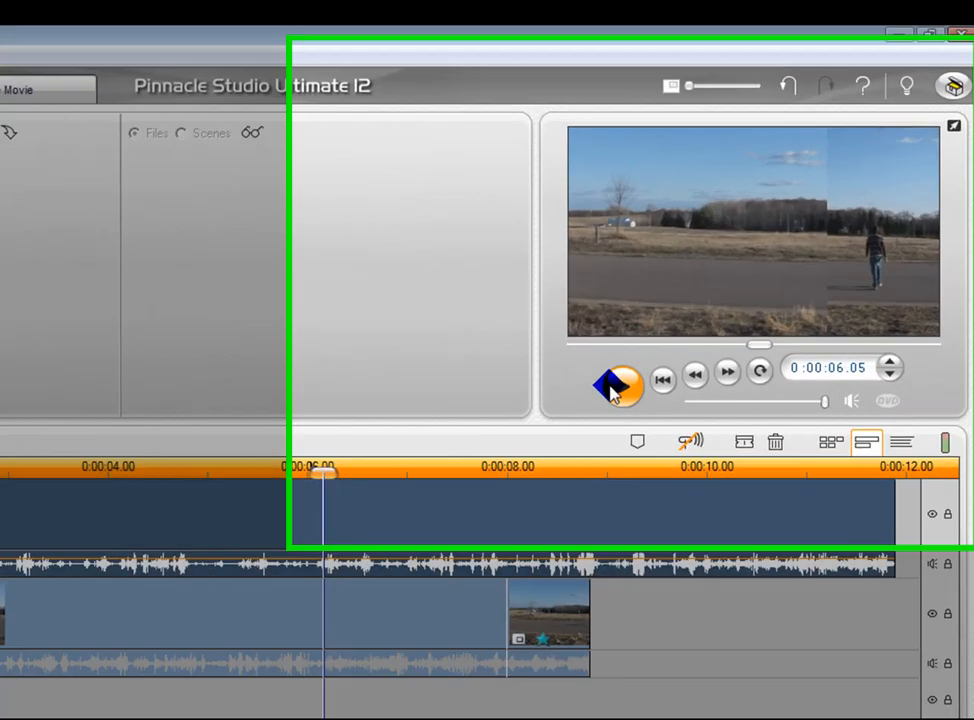
{"action": "left_click", "coordinate": [616, 386]}
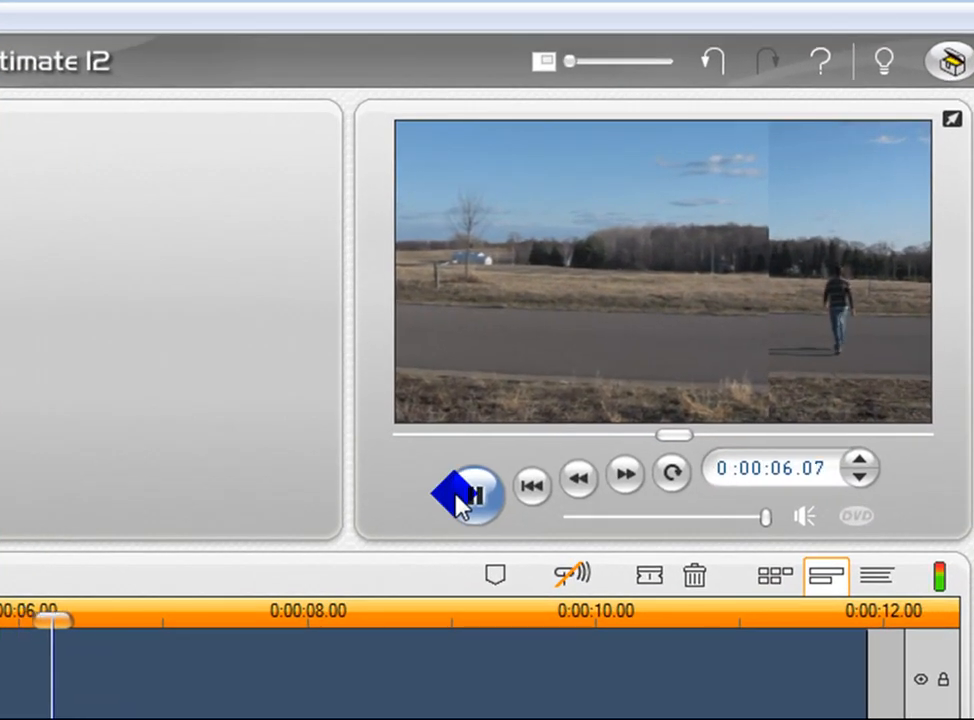
{"action": "left_click", "coordinate": [460, 497]}
{"action": "left_click_drag", "start_coordinate": [352, 615], "coordinate": [246, 611]}
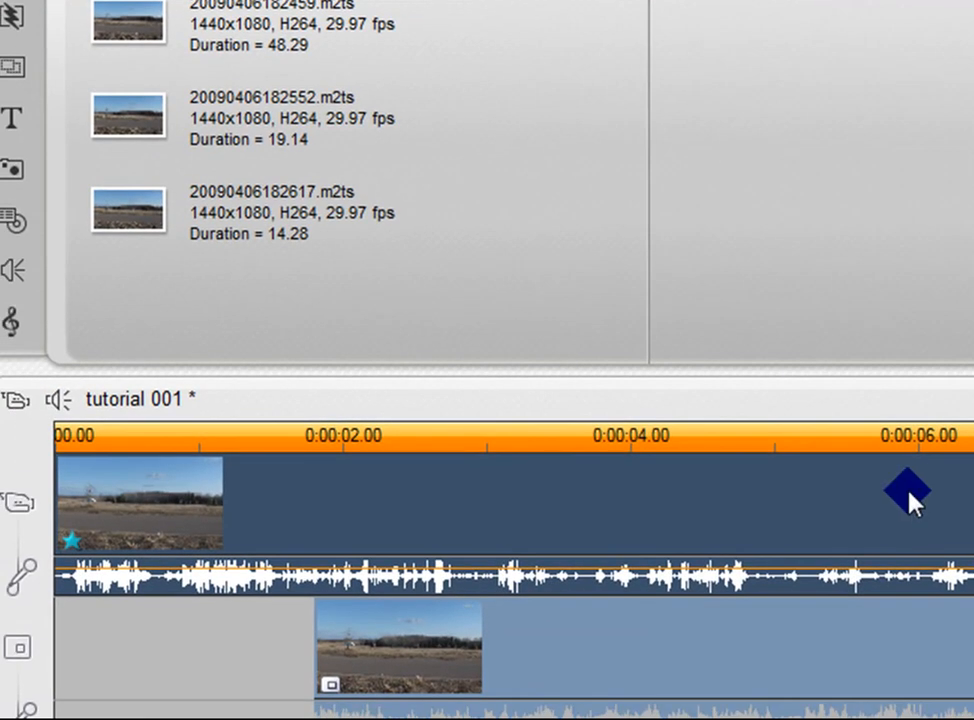
- Add the EarthQuake effect from Studio Plus RTFX to the long first part of the split overlay clip
{"action": "left_click_drag", "start_coordinate": [907, 505], "coordinate": [877, 623]}
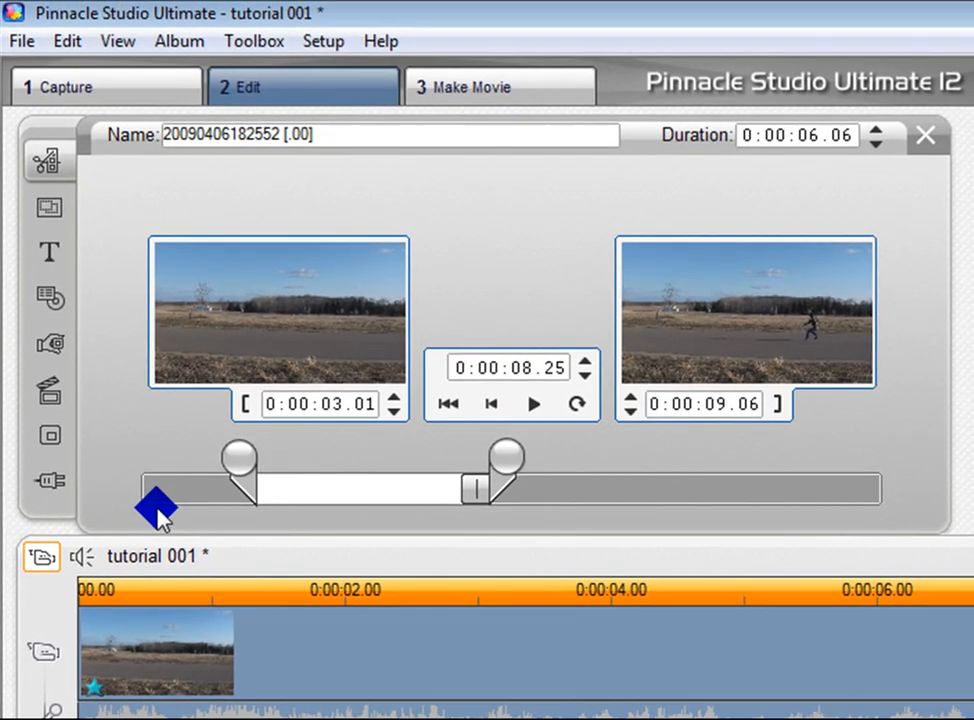
{"action": "left_click", "coordinate": [58, 482]}
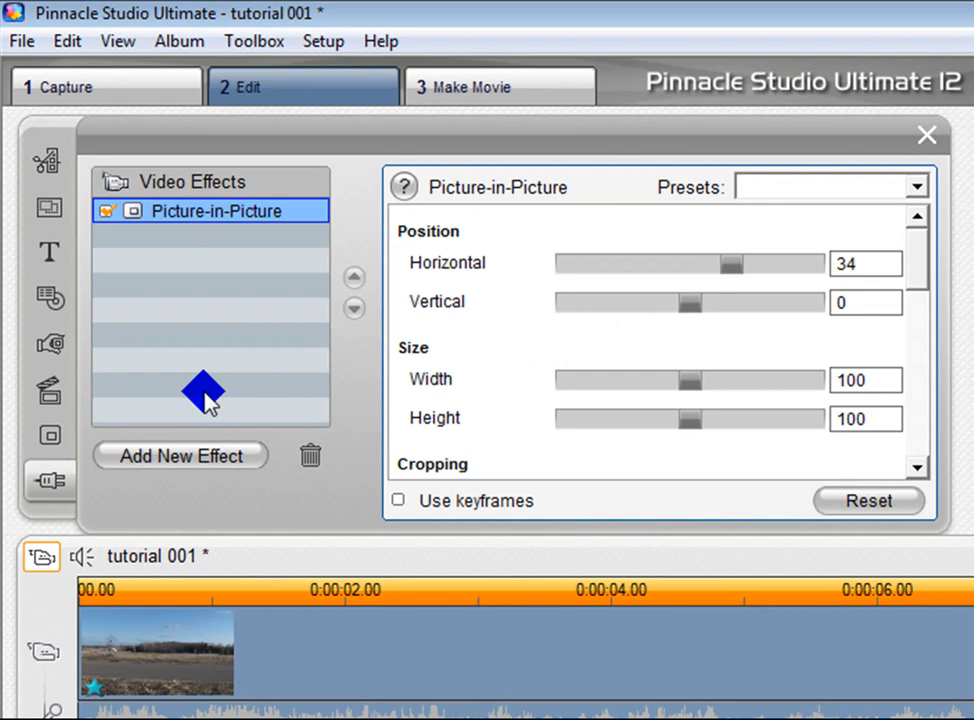
{"action": "left_click", "coordinate": [183, 458]}
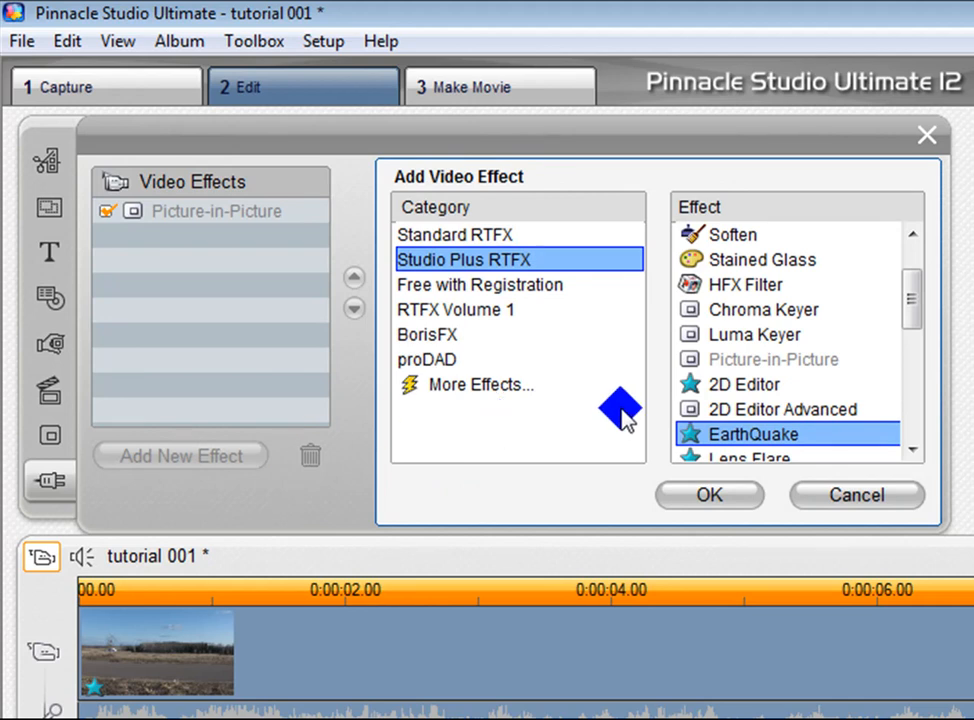
{"action": "left_click", "coordinate": [676, 495]}
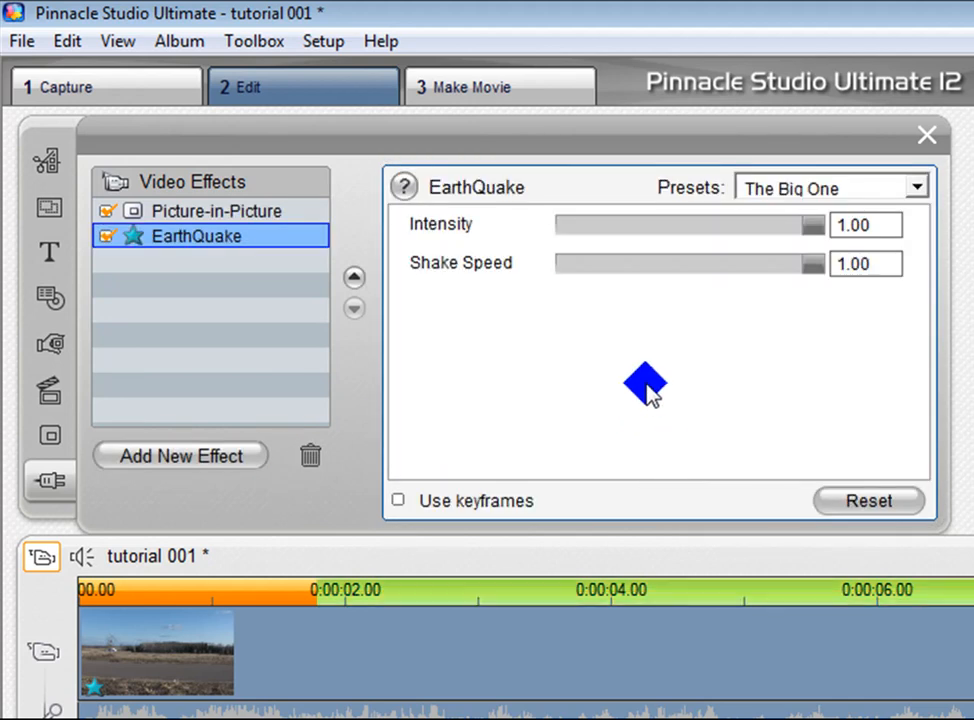
- Set the overlay clip's EarthQuake shake speed and intensity both to 0.21 and close the effect settings
{"action": "left_click", "coordinate": [627, 264]}
{"action": "left_click", "coordinate": [628, 269]}
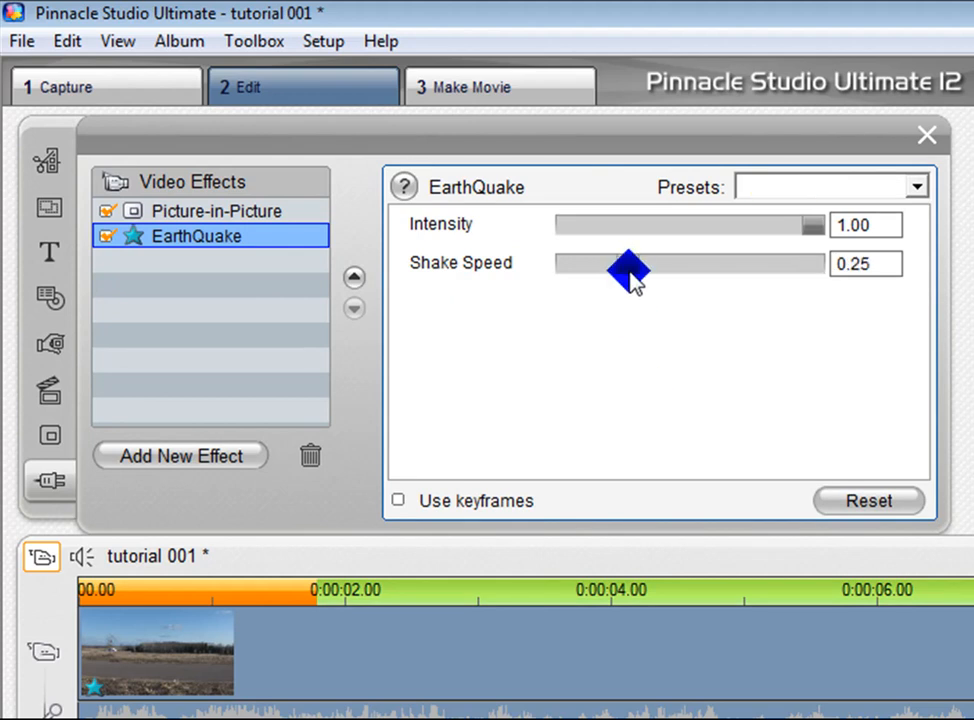
{"action": "left_click", "coordinate": [621, 271]}
{"action": "left_click_drag", "start_coordinate": [621, 271], "coordinate": [704, 273]}
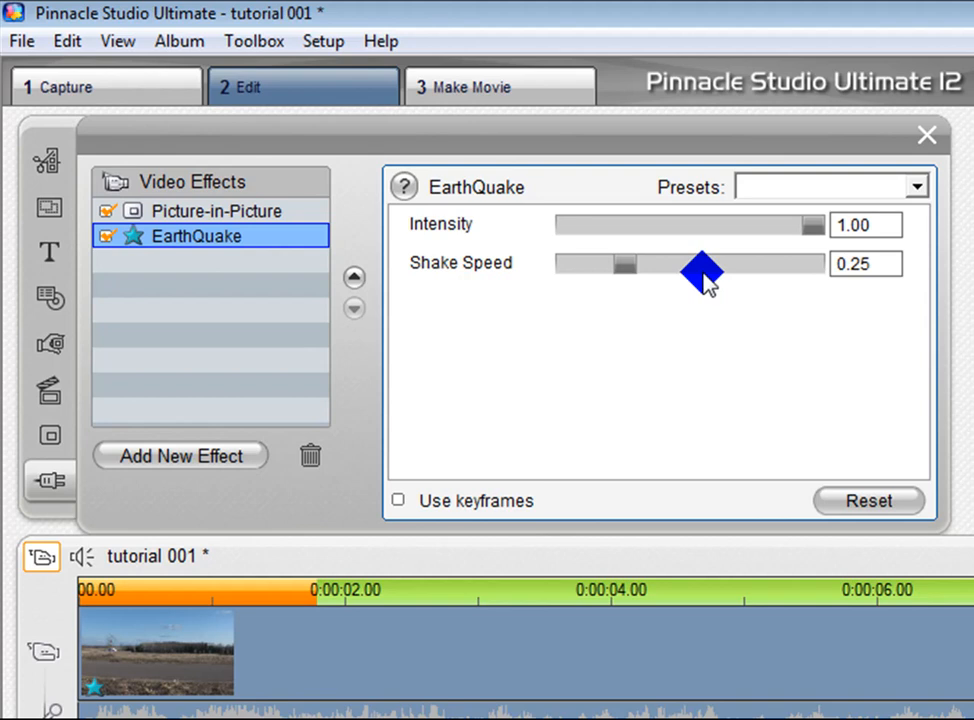
{"action": "key", "text": "Left"}
{"action": "left_click", "coordinate": [864, 260]}
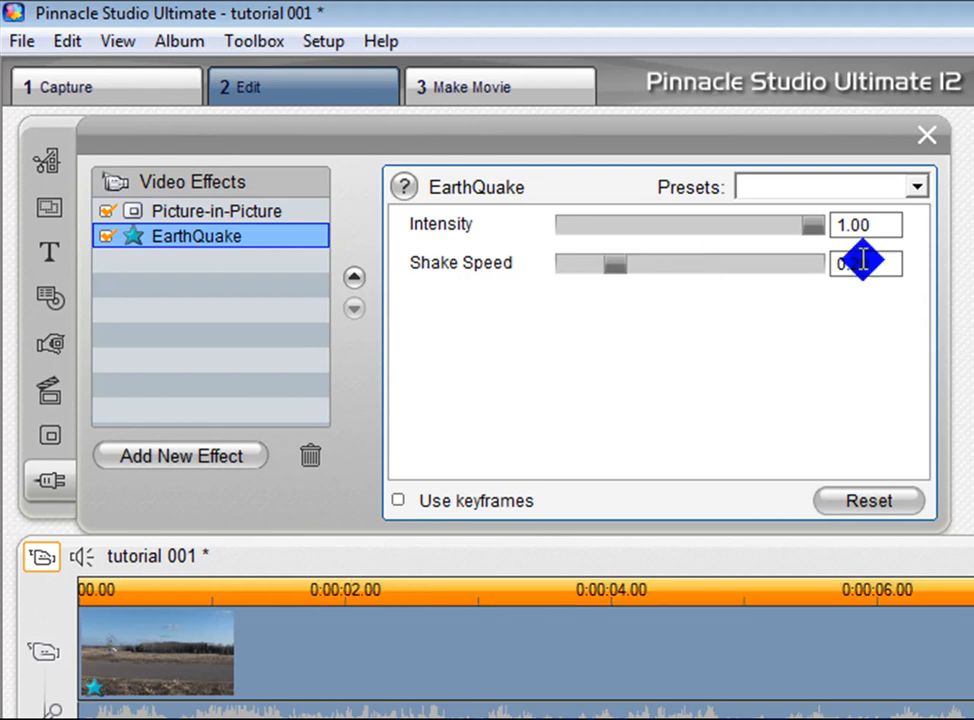
{"action": "left_click", "coordinate": [868, 260]}
{"action": "key", "text": "BackSpace"}
{"action": "type", "text": "1"}
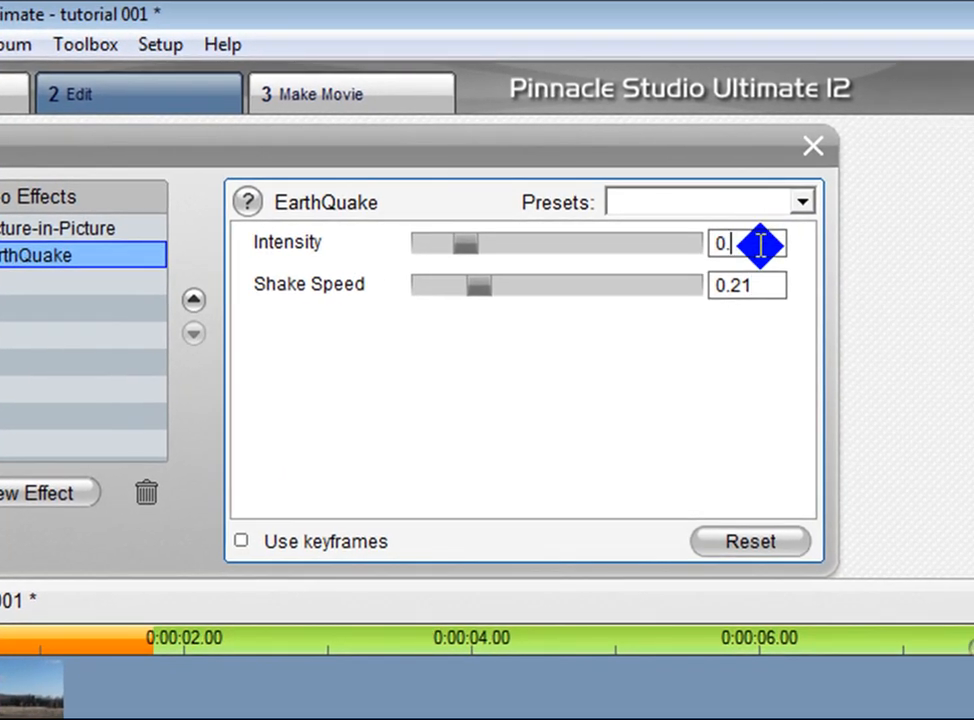
{"action": "type", "text": "21"}
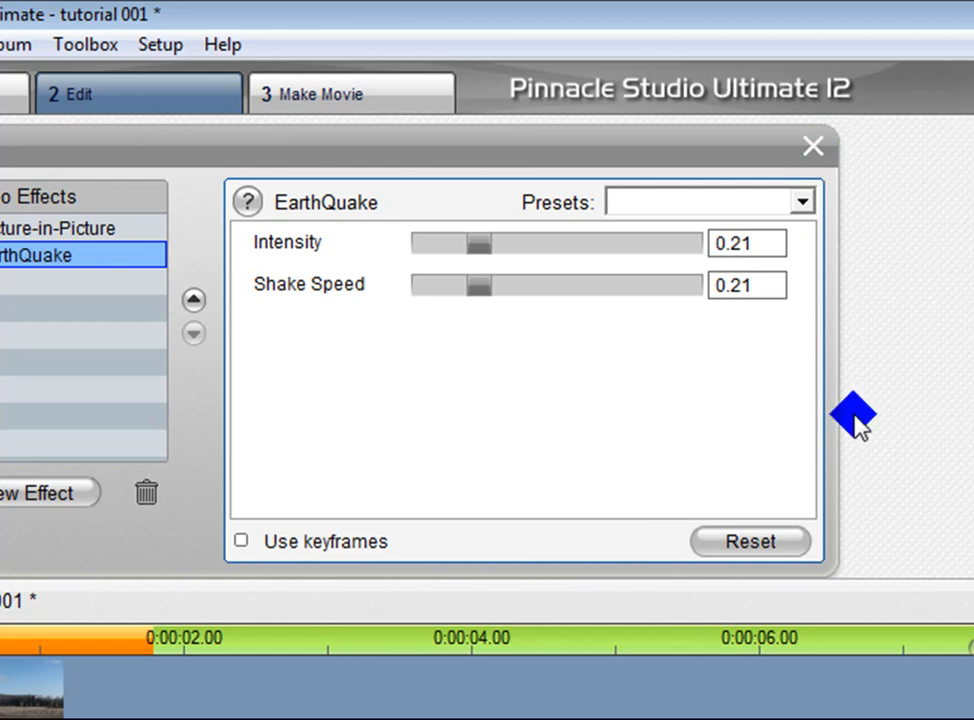
{"action": "left_click", "coordinate": [813, 146]}
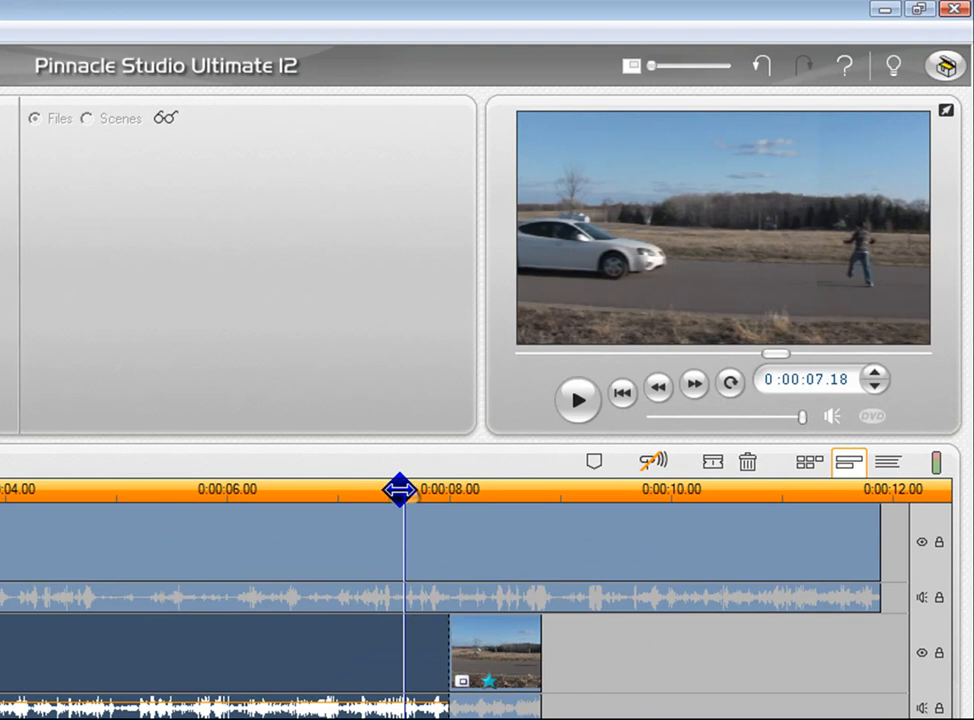
- Play the movie from 0:00:05.00 through the impact to review the matched shake, and return to the beginning
{"action": "left_click_drag", "start_coordinate": [399, 488], "coordinate": [109, 535]}
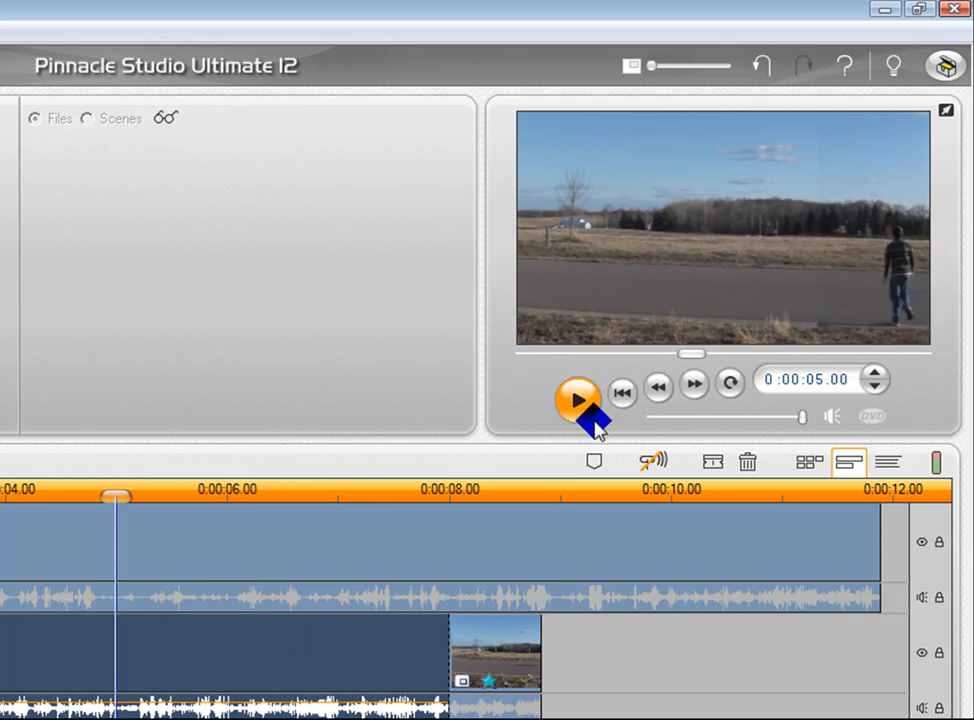
{"action": "left_click", "coordinate": [578, 401]}
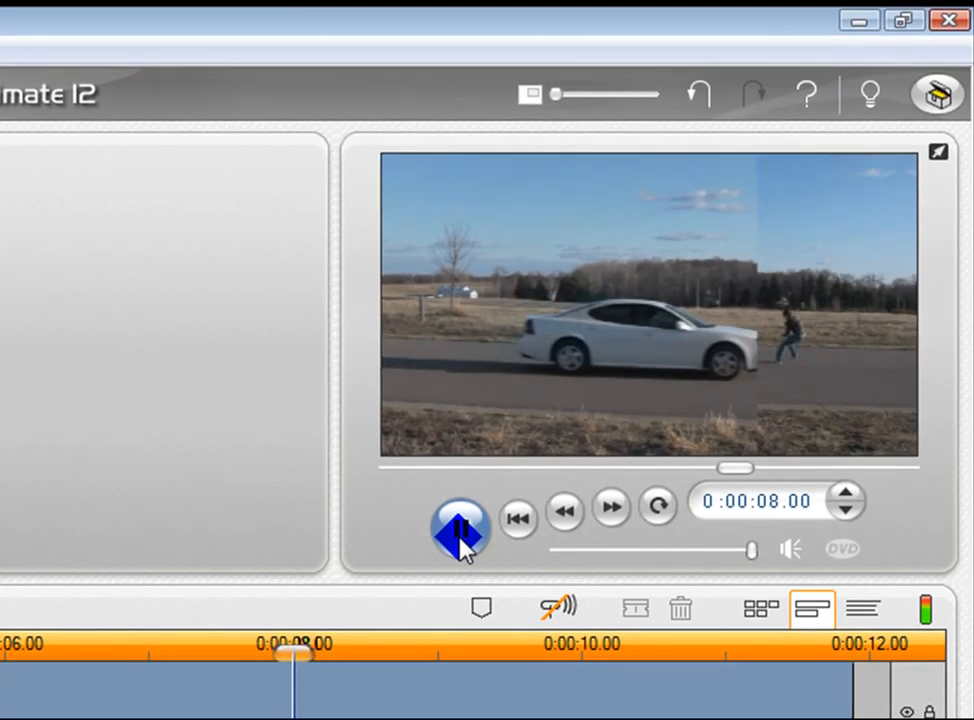
{"action": "left_click", "coordinate": [506, 494]}
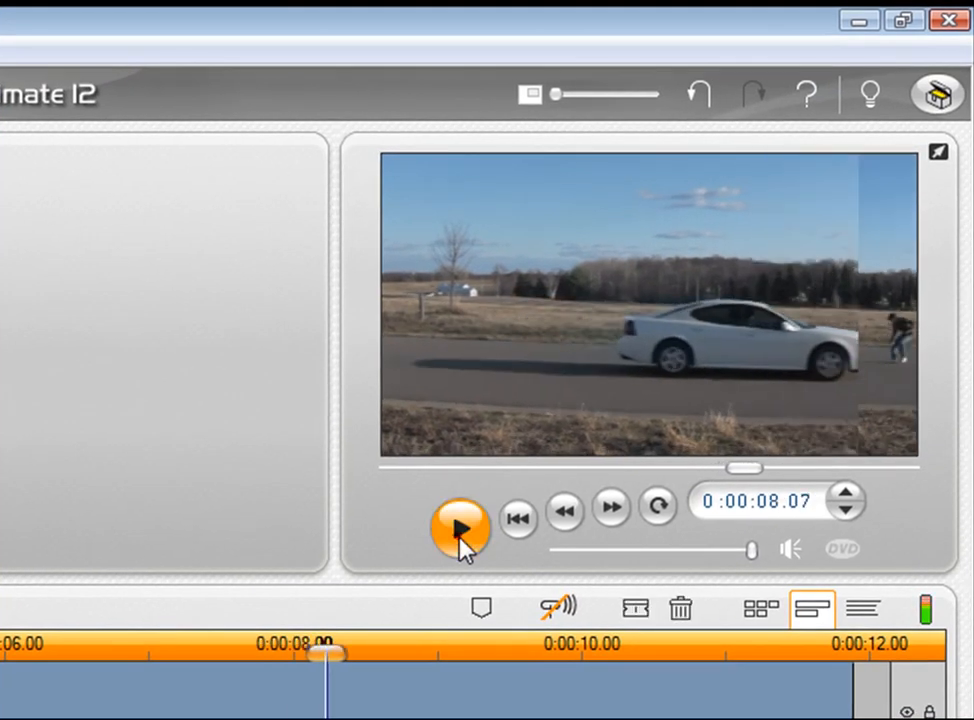
{"action": "left_click", "coordinate": [518, 520]}
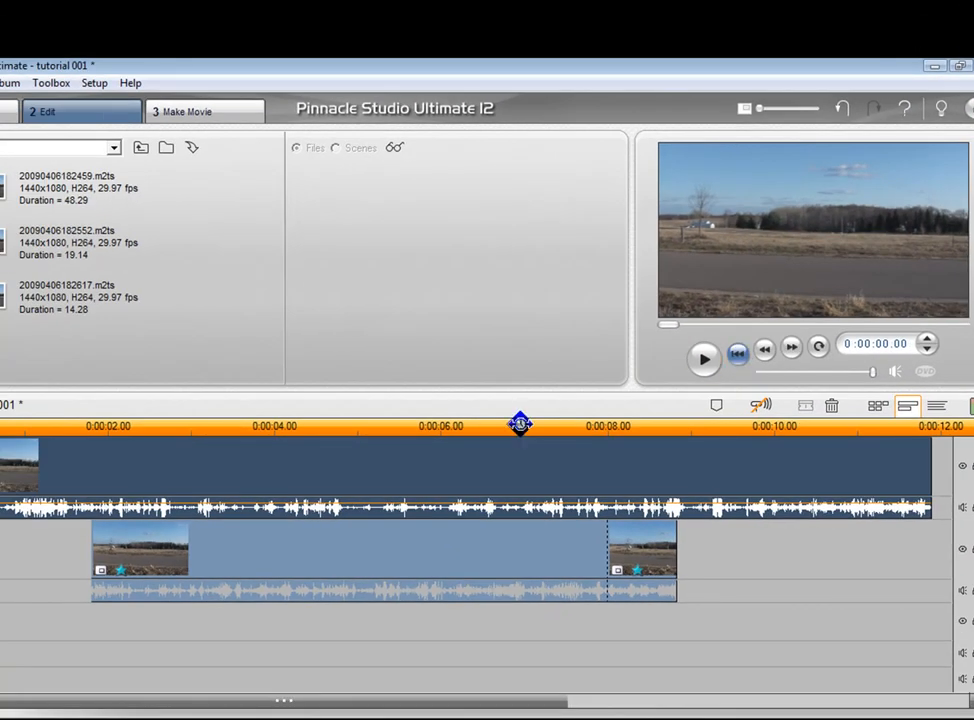
- Scrub between about 0:00:06.18 and 0:00:08.20 to examine the car hit, and return to the beginning of the movie
{"action": "left_click", "coordinate": [480, 432]}
{"action": "left_click_drag", "start_coordinate": [480, 432], "coordinate": [490, 432]}
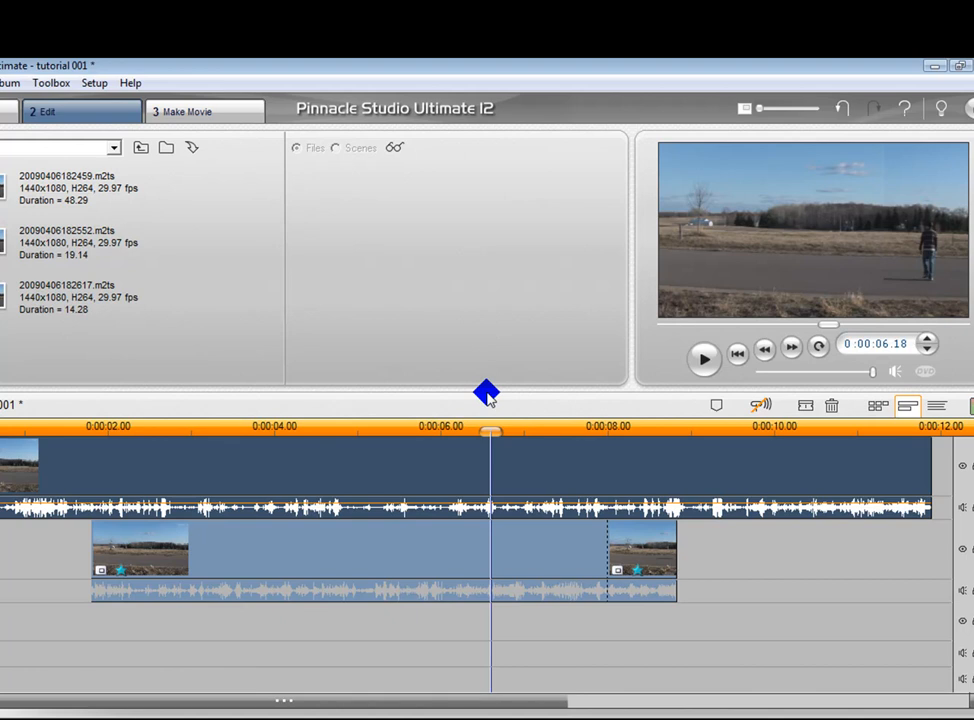
{"action": "left_click_drag", "start_coordinate": [489, 430], "coordinate": [552, 428]}
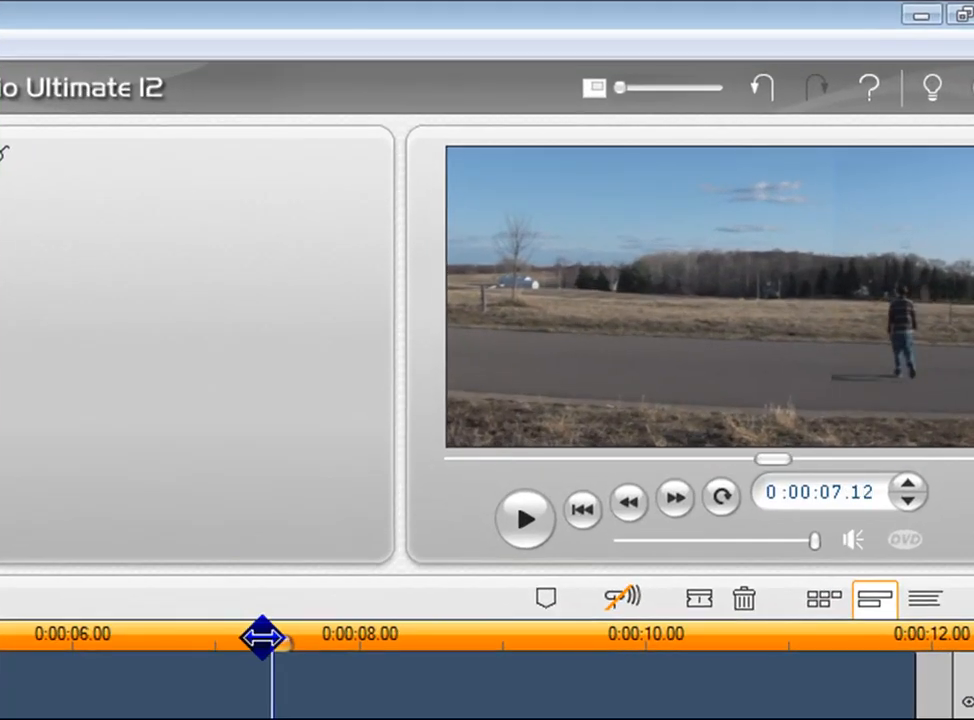
{"action": "left_click_drag", "start_coordinate": [263, 638], "coordinate": [380, 640]}
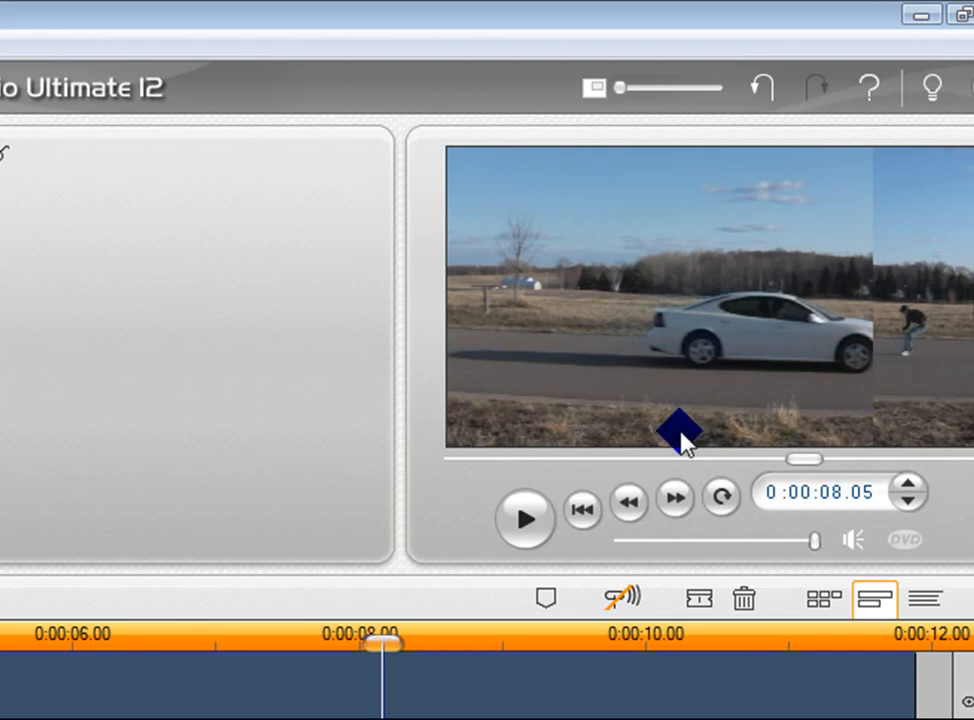
{"action": "left_click_drag", "start_coordinate": [381, 635], "coordinate": [216, 635]}
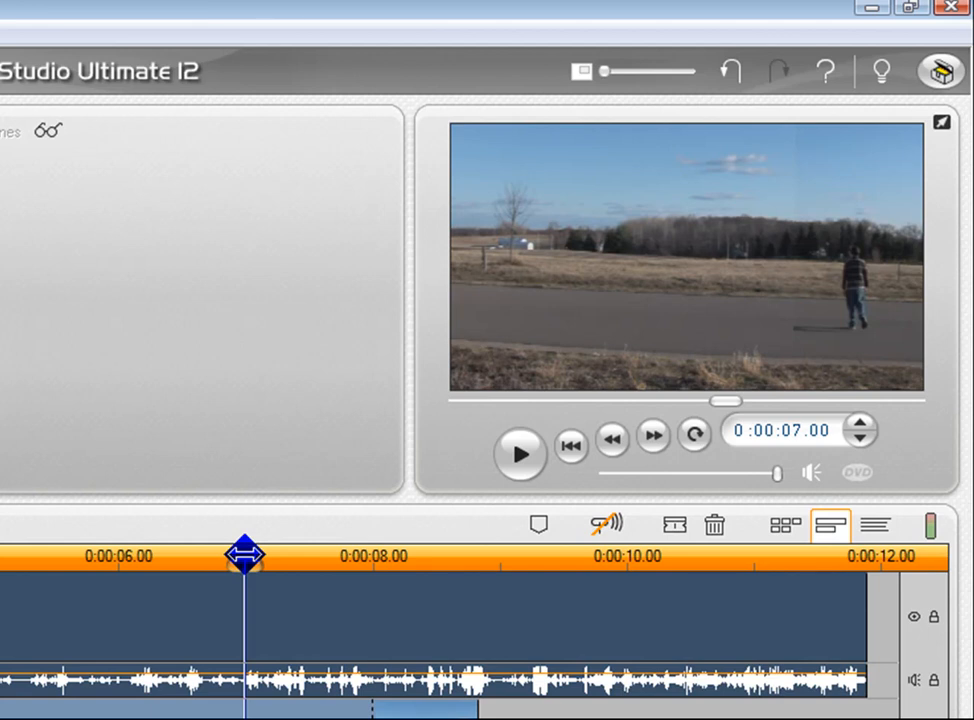
{"action": "left_click_drag", "start_coordinate": [245, 555], "coordinate": [454, 552]}
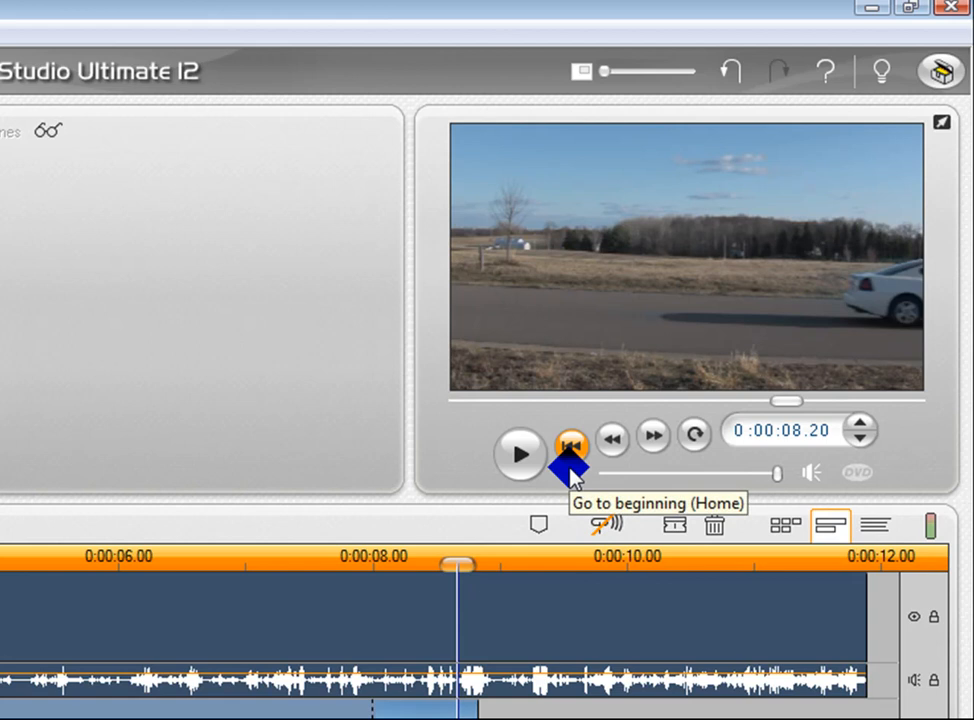
{"action": "left_click", "coordinate": [569, 466]}
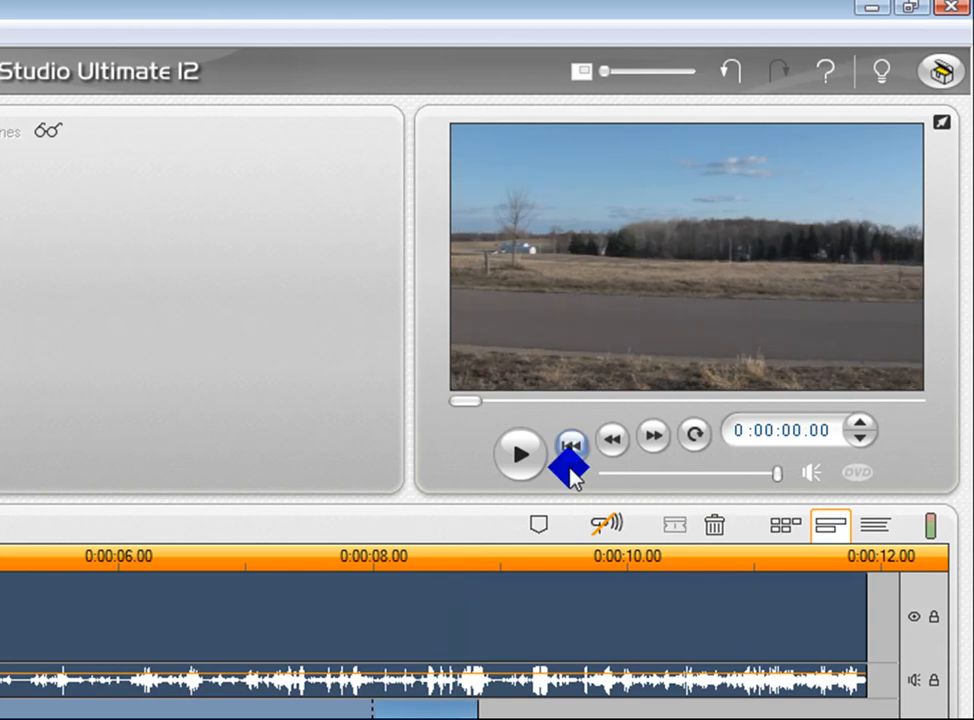